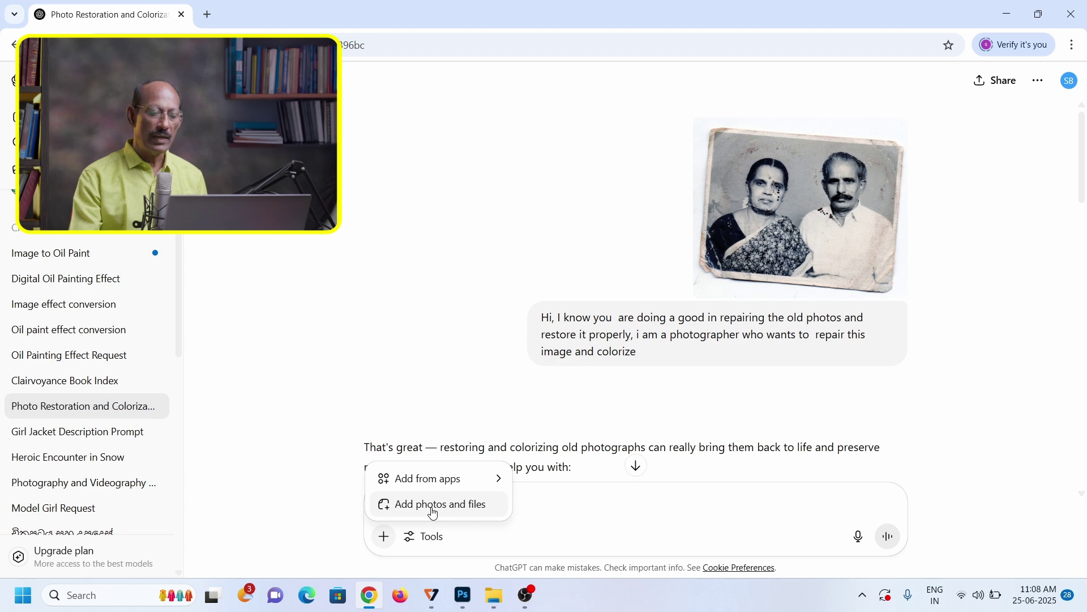
- Attach the scanned old couple photo img751 to the chat message
left_click(433, 509)
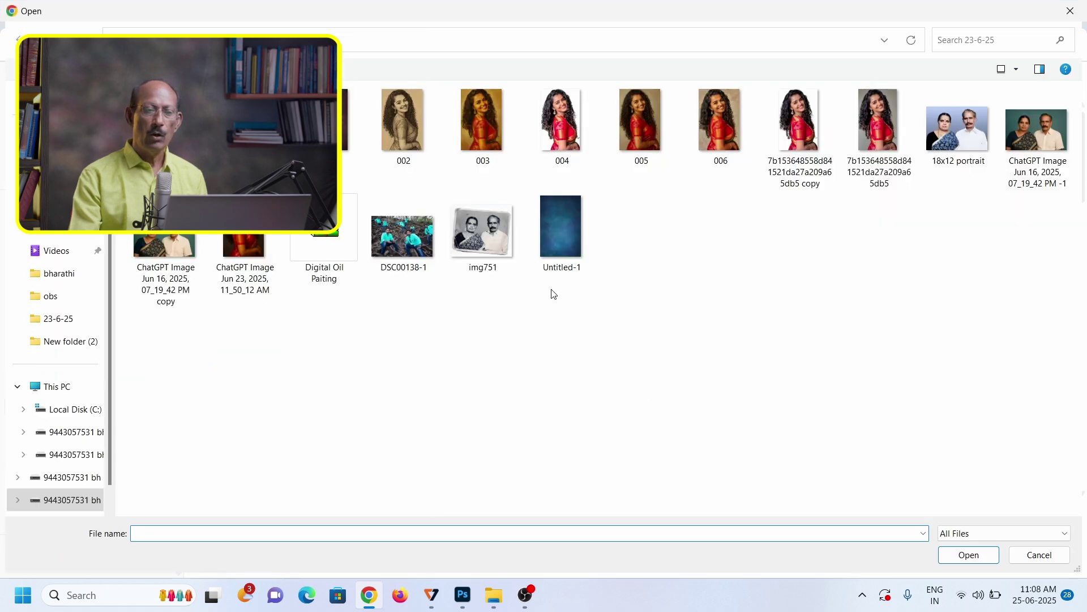
left_click(484, 243)
left_click(978, 560)
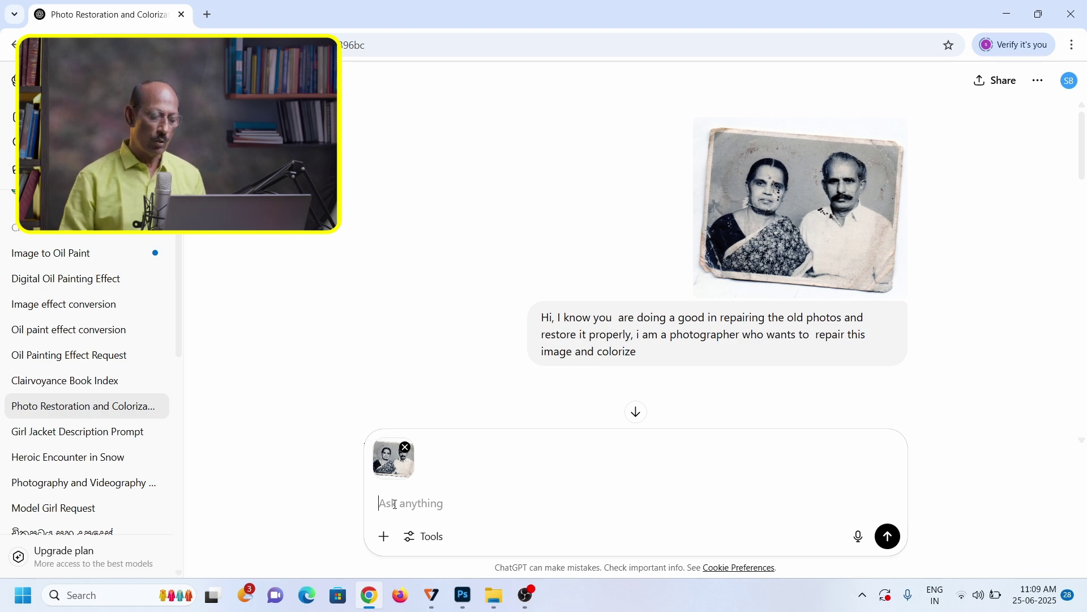
- Begin the prompt with "Hi chatgpt, i know you good in restoring old images, i am a photographer"
type("H")
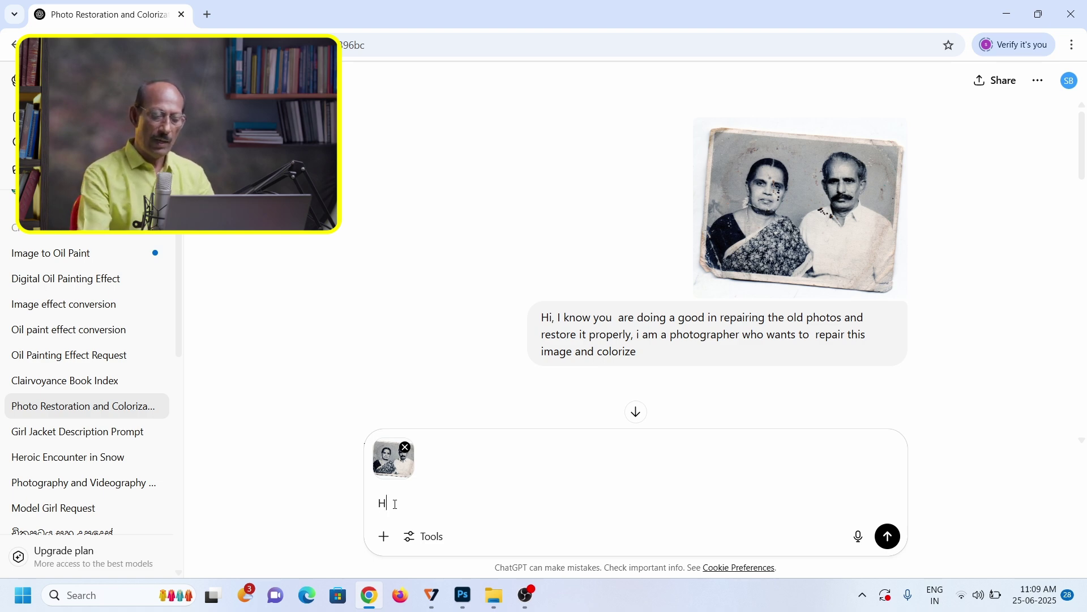
type("i chat")
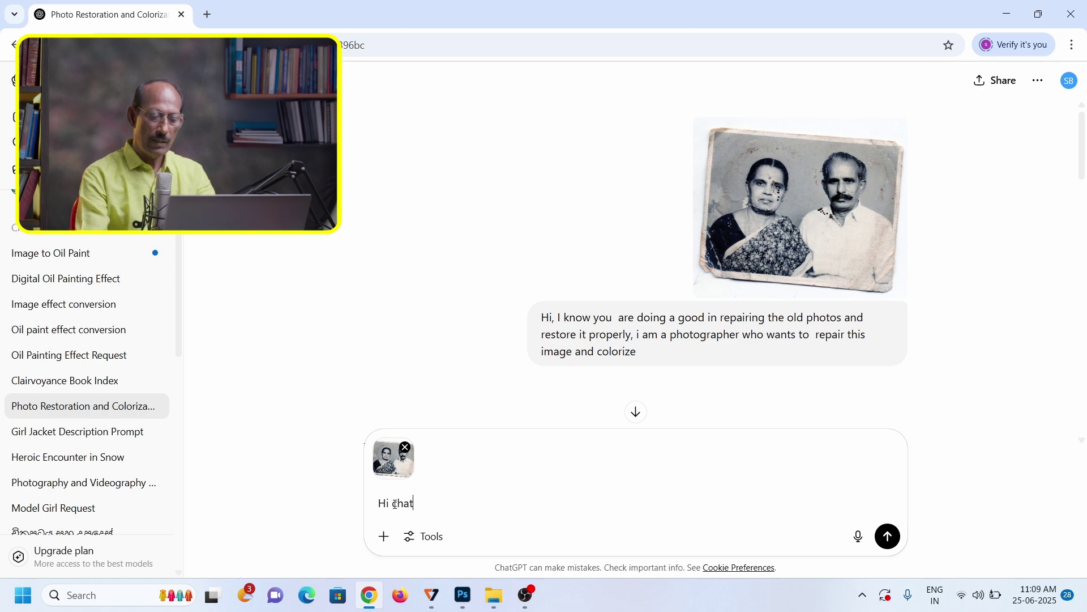
type("gpt, ")
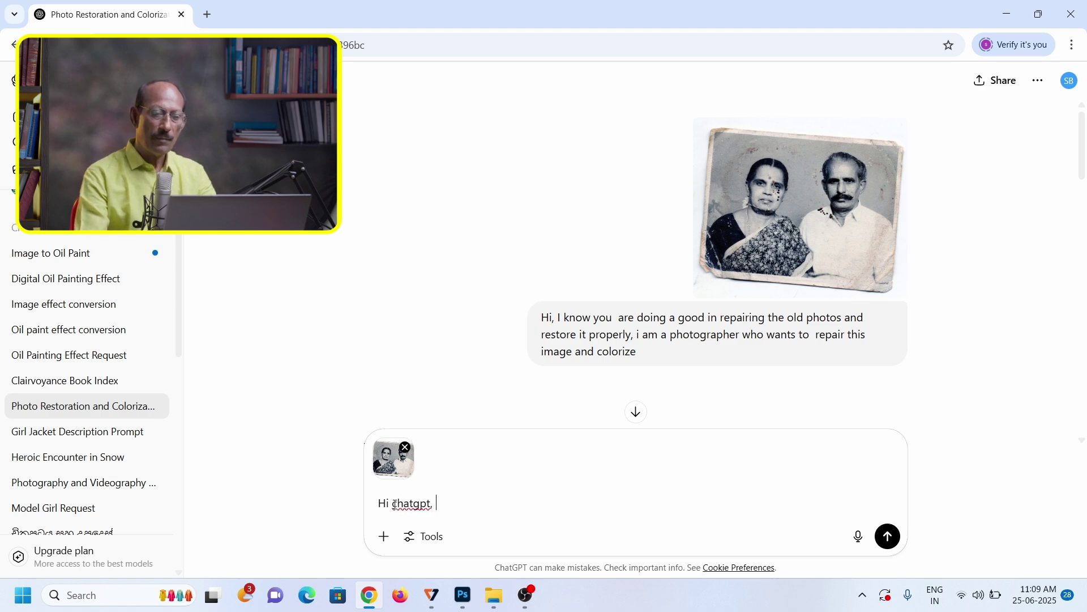
type("i know y")
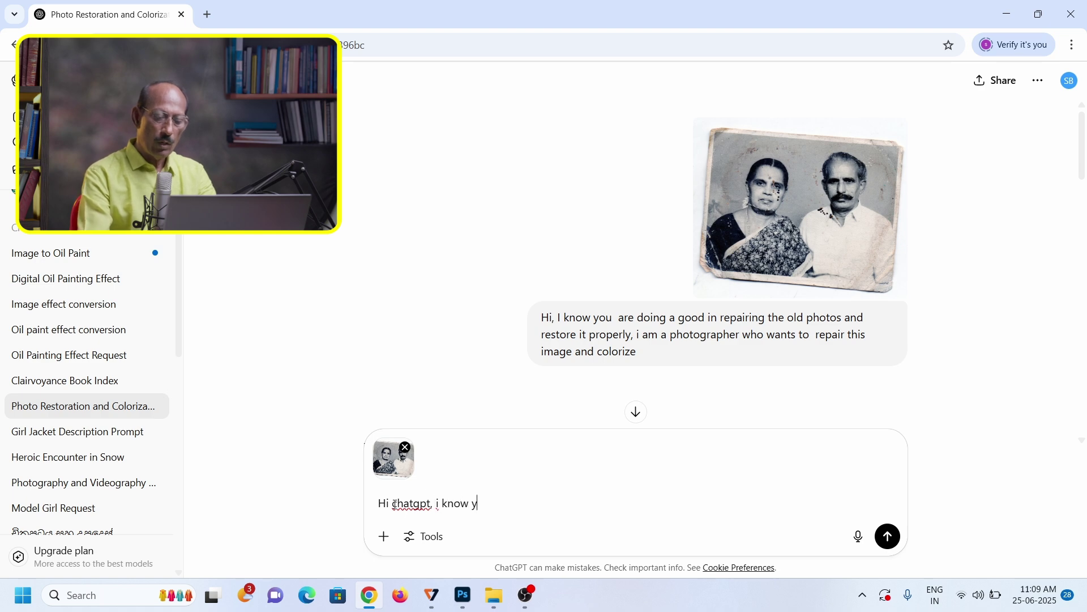
type("ou g")
type("ood")
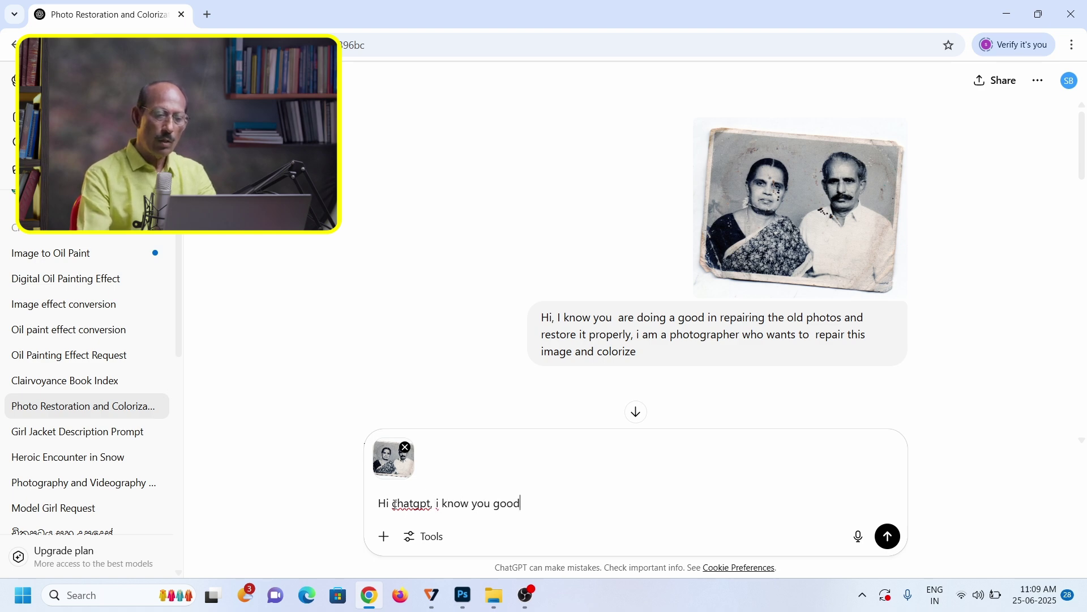
type(" in restoring")
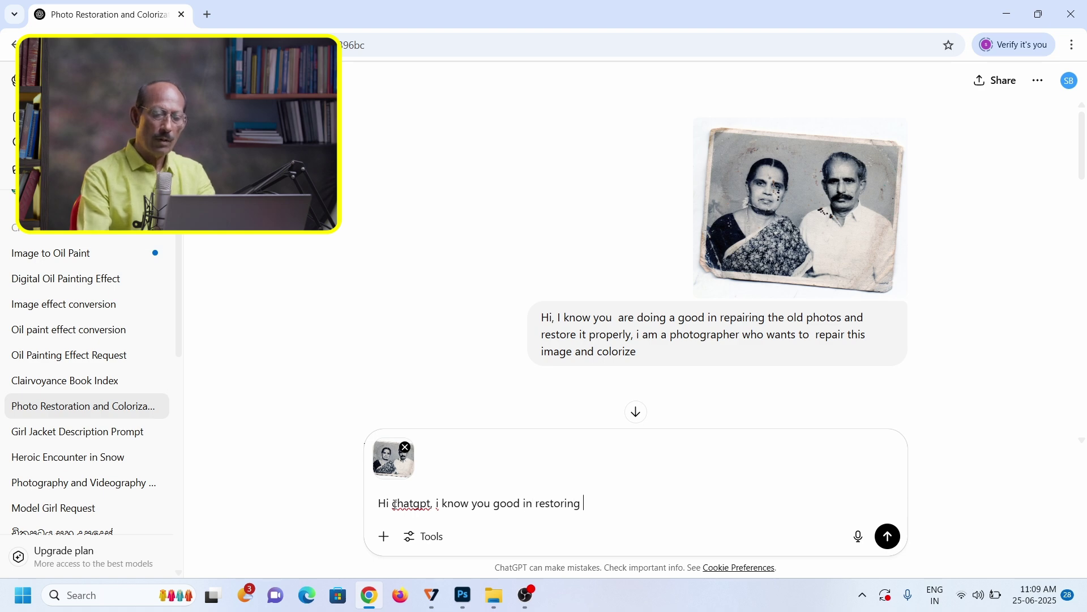
type(" old ")
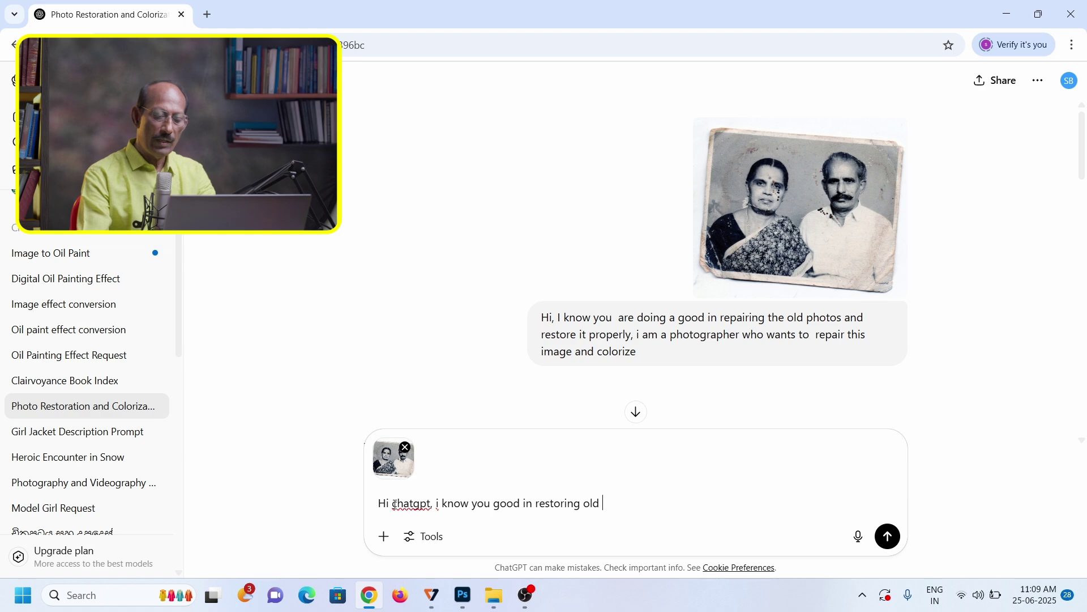
type("images, i")
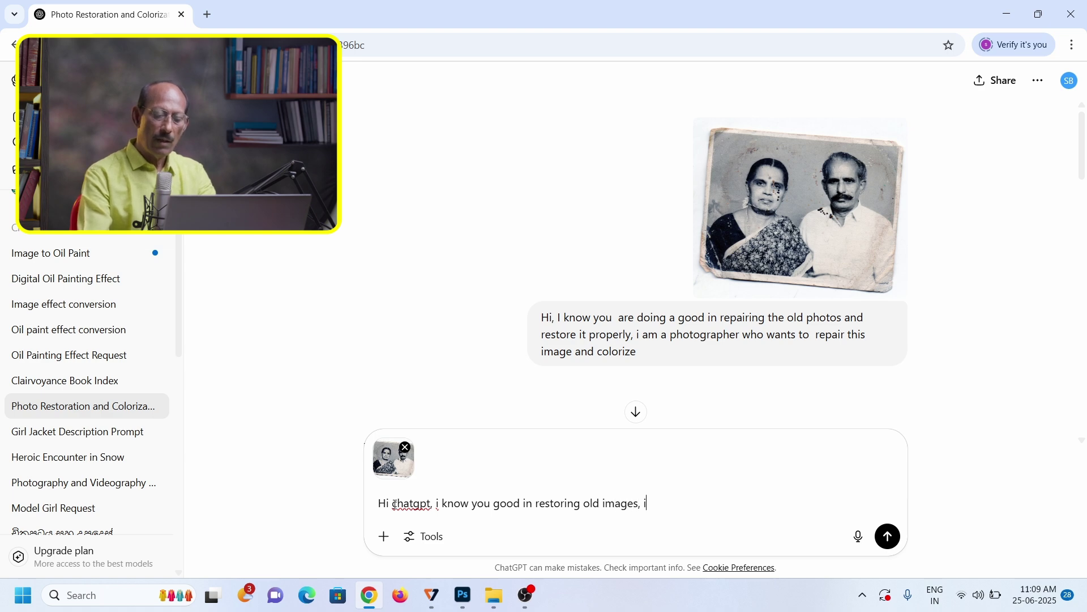
type(" am a ph")
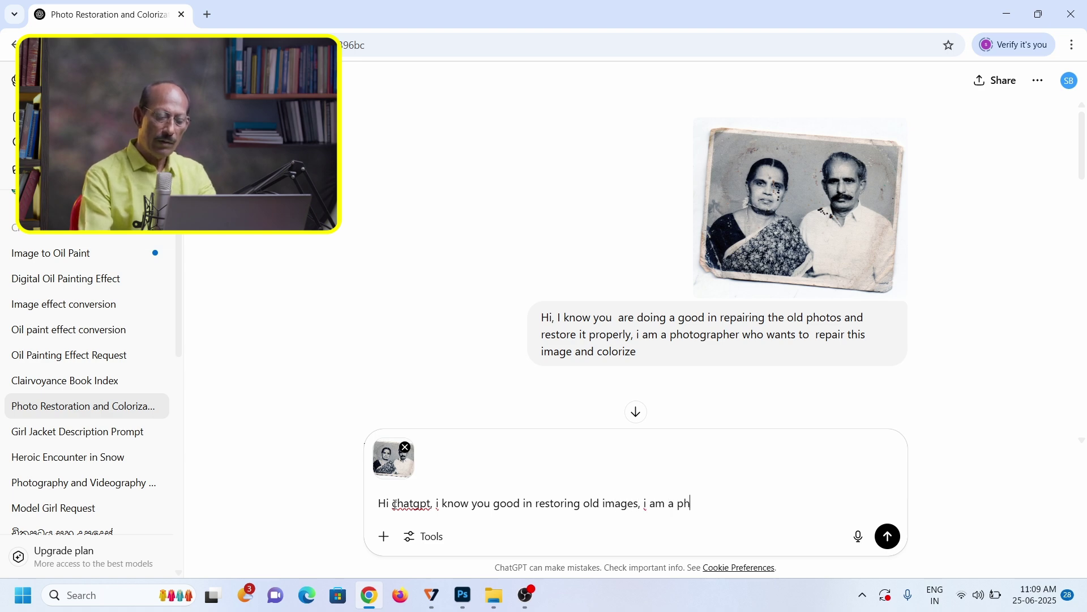
type("otographe")
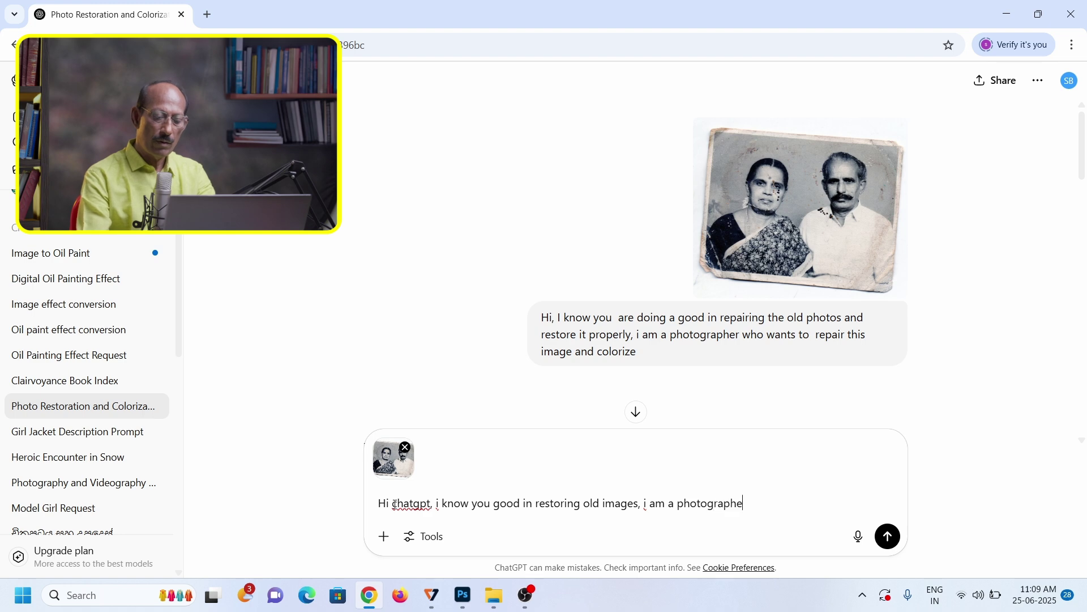
- Complete the prompt with "i want to convert this image in to colour, restore it properly and repair it." and send it
type("r i want to convert this image ")
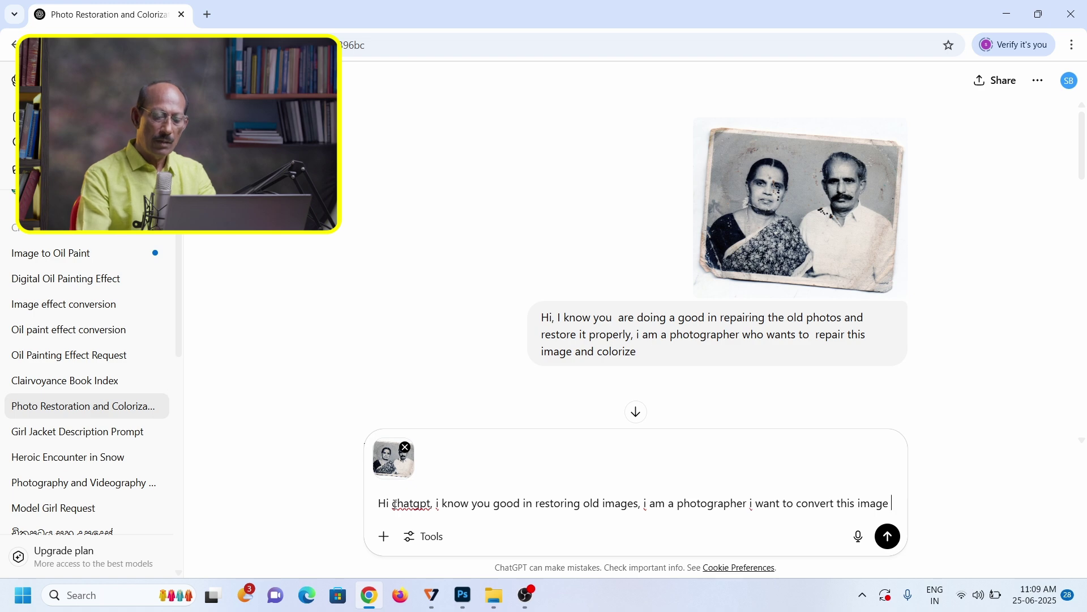
type("in to colour, ")
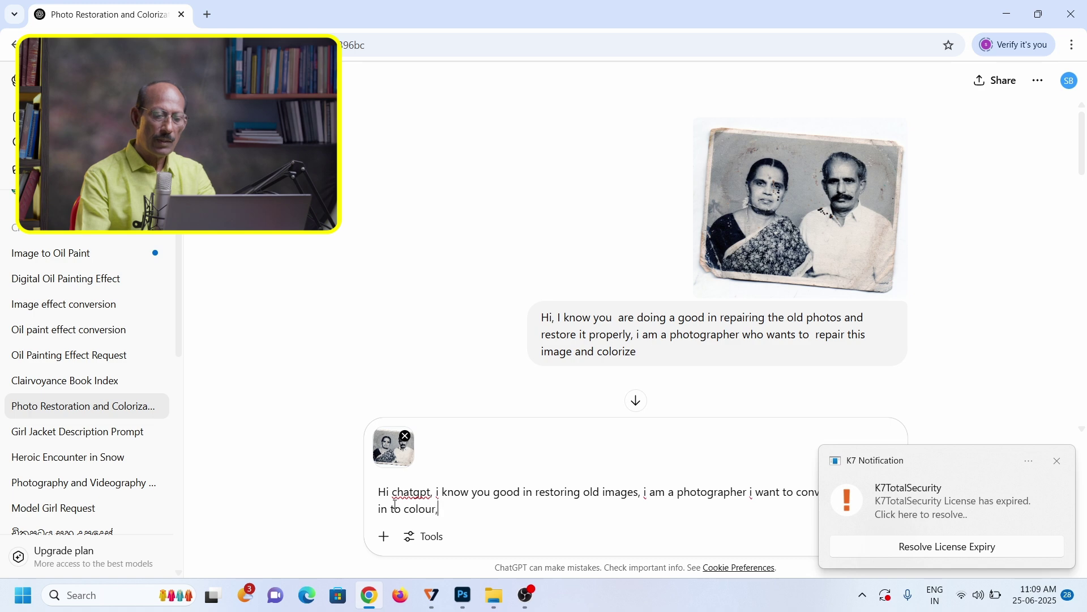
type("r")
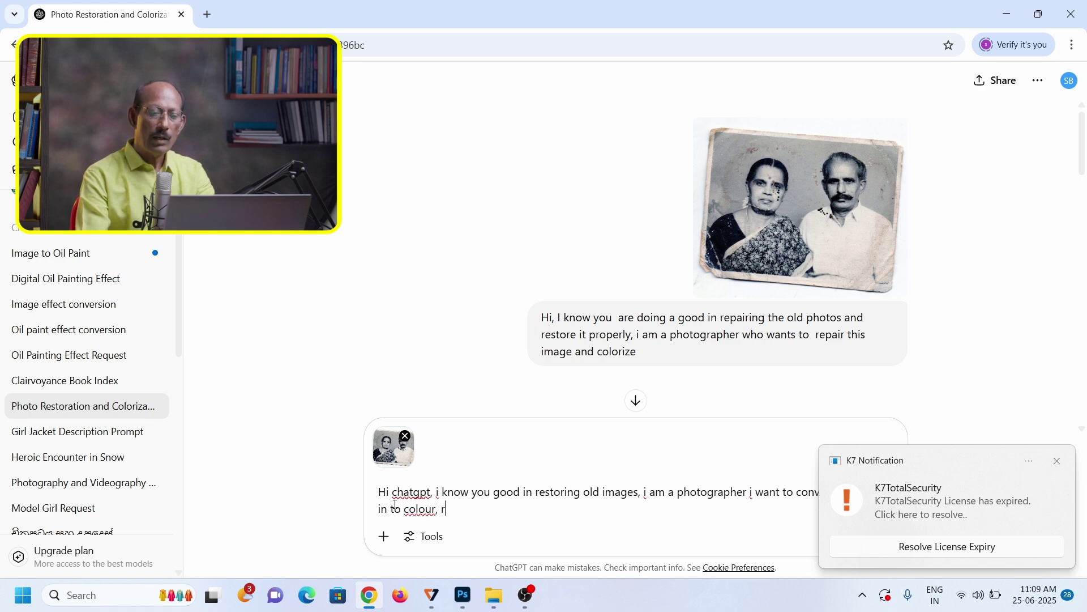
type("estore it propero")
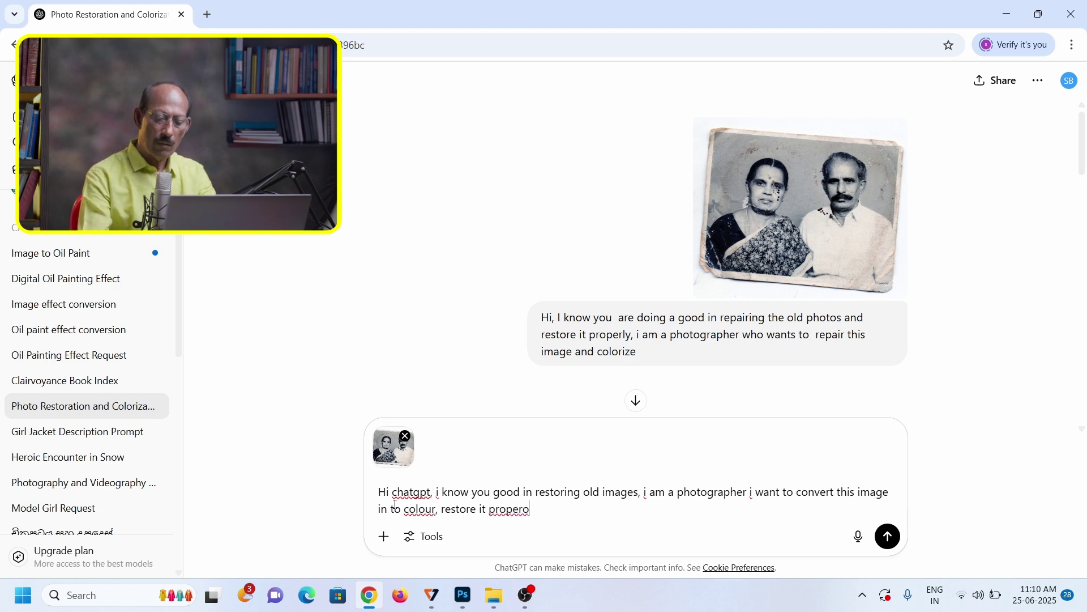
key("BackSpace")
type("ly")
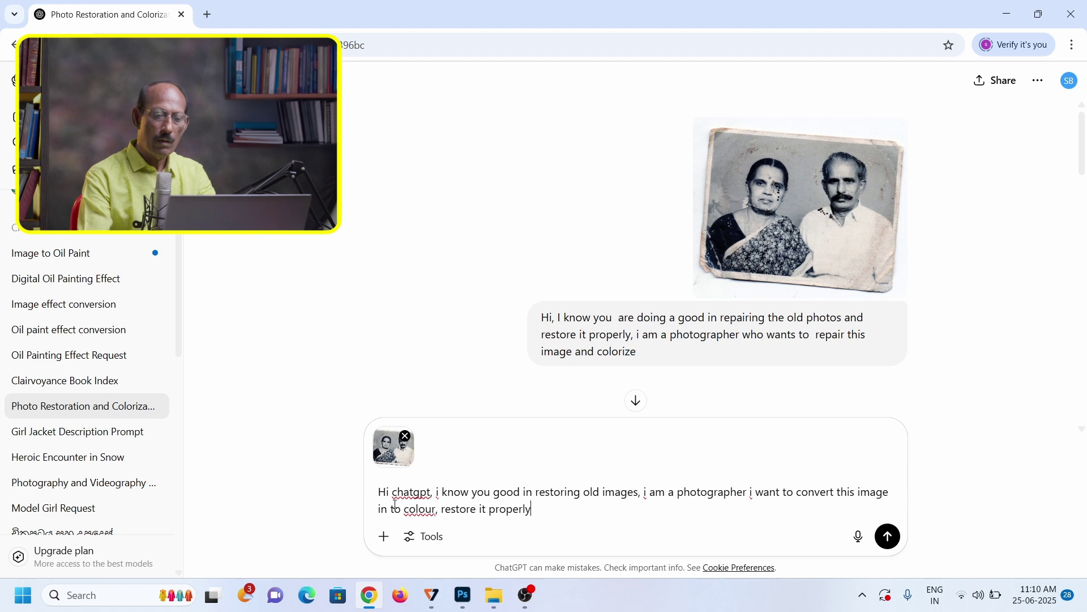
type(" and repair it.")
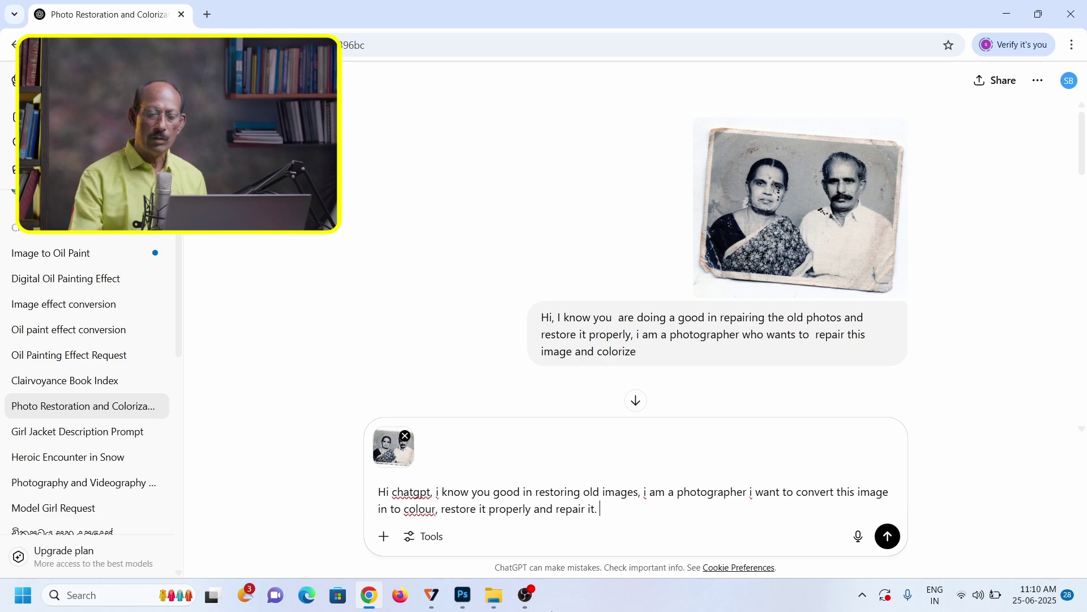
left_click(887, 537)
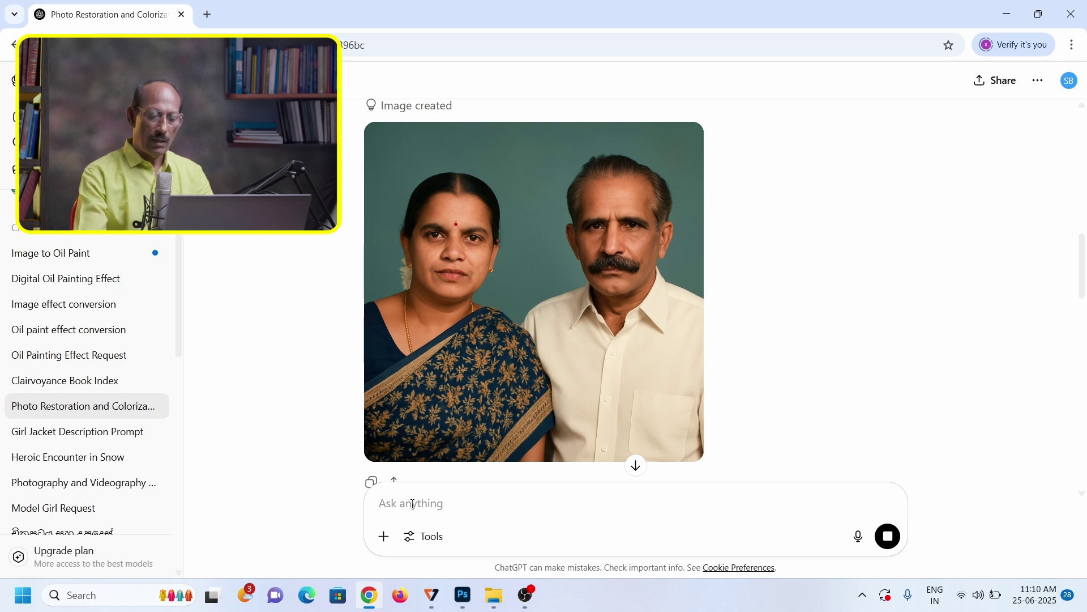
- Draft the follow-up message "i want the same image in 3:2 rati0" without sending it
type("i want ")
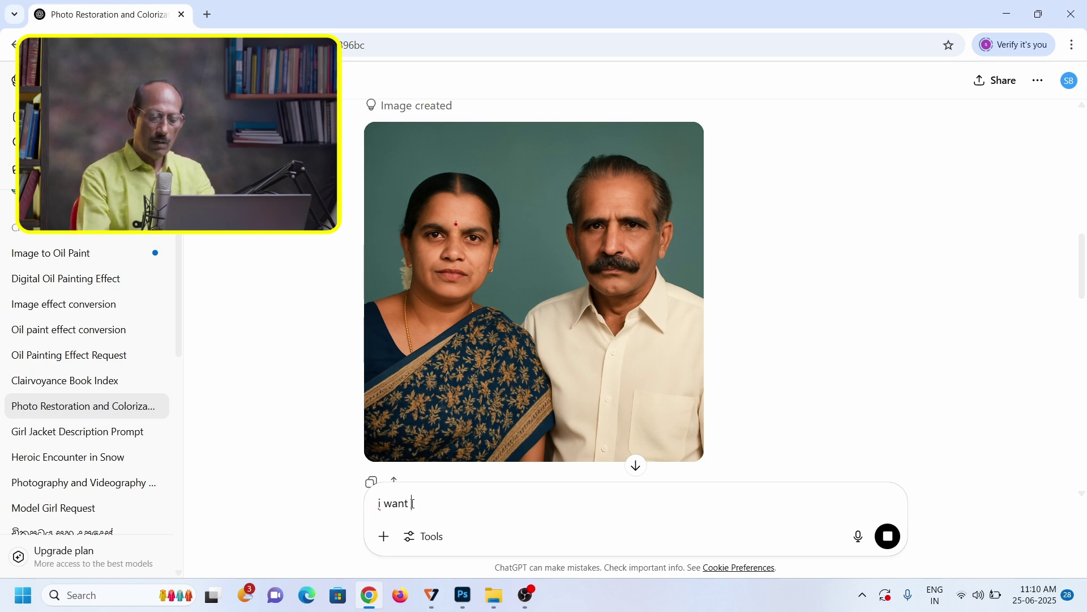
type("the same ")
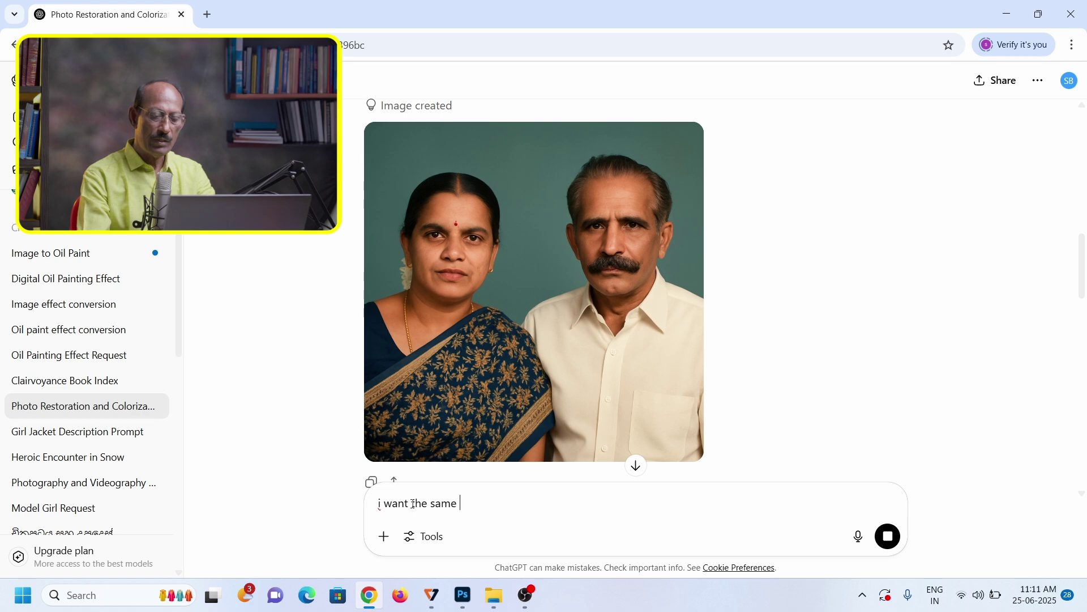
type("image ")
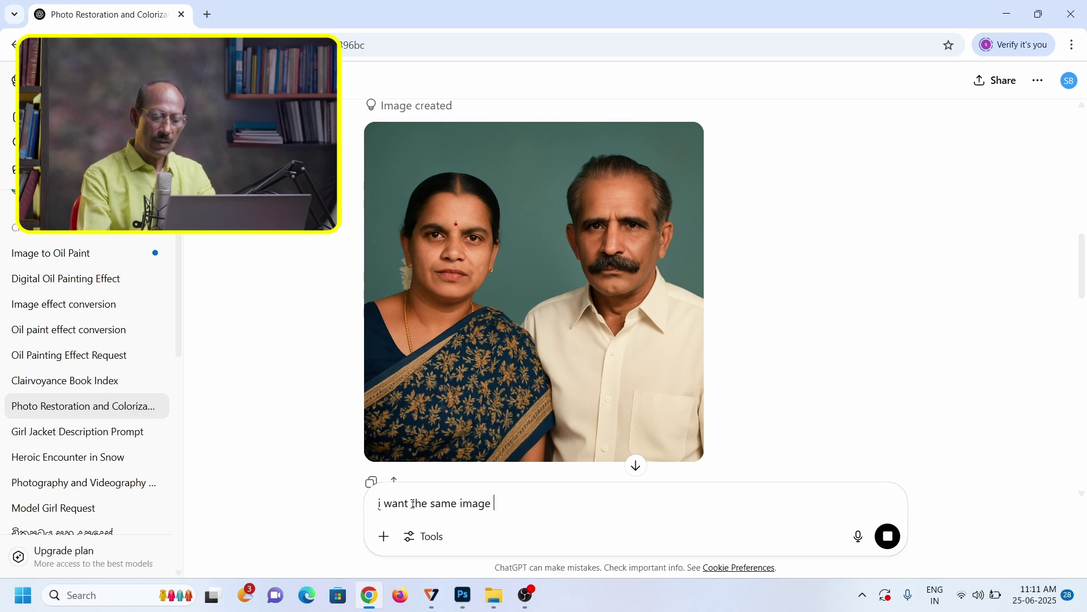
type("in 3:2 rati")
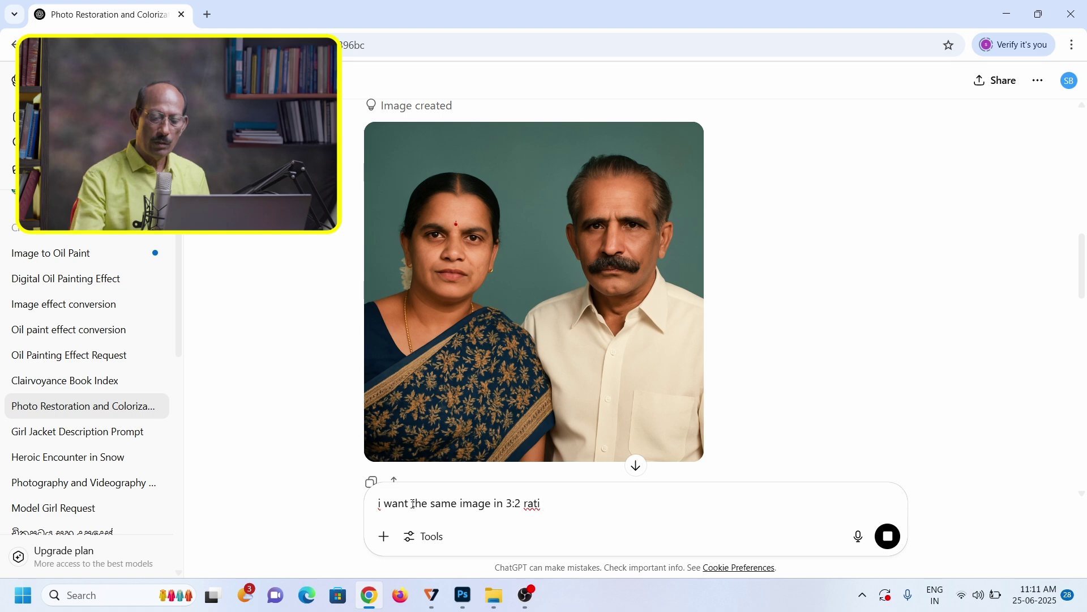
type("0")
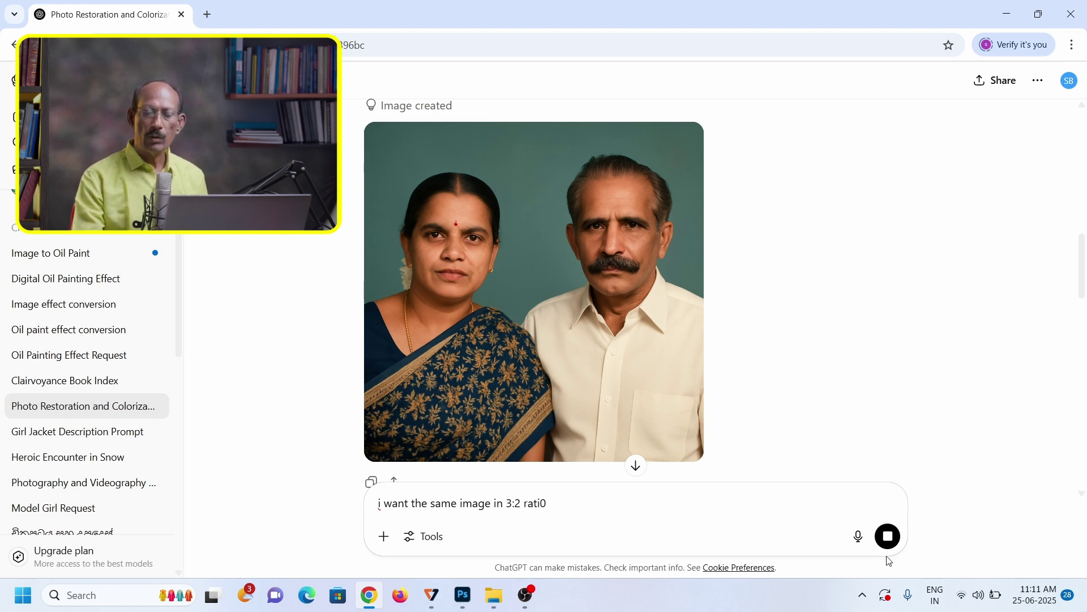
- Download the landscape colour version of the couple's portrait from the conversation and show the file in its Downloads folder
mouse_move(573, 424)
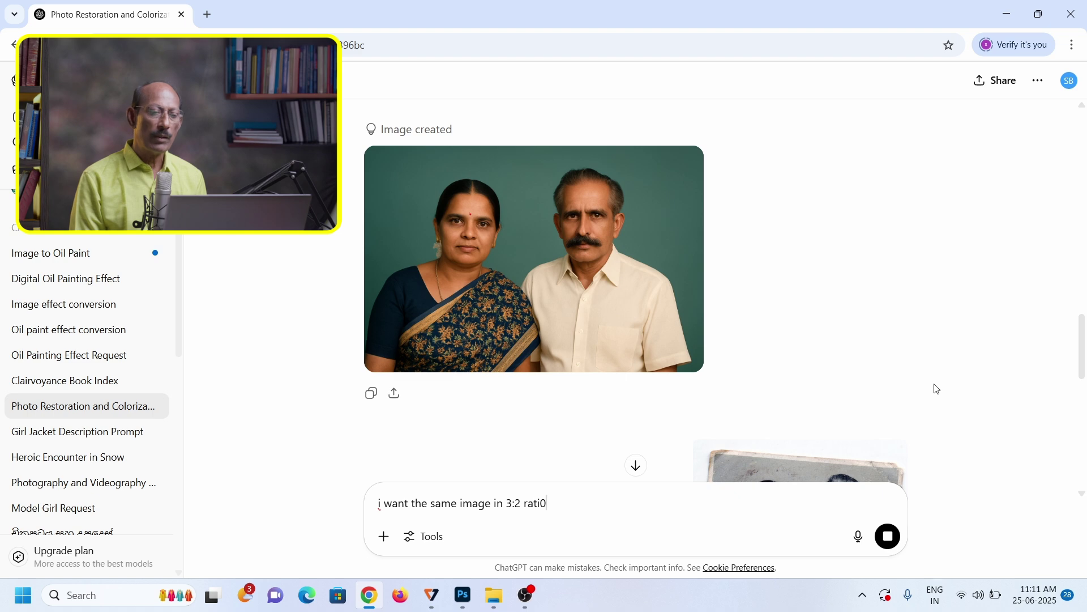
scroll(903, 398, "down", 5)
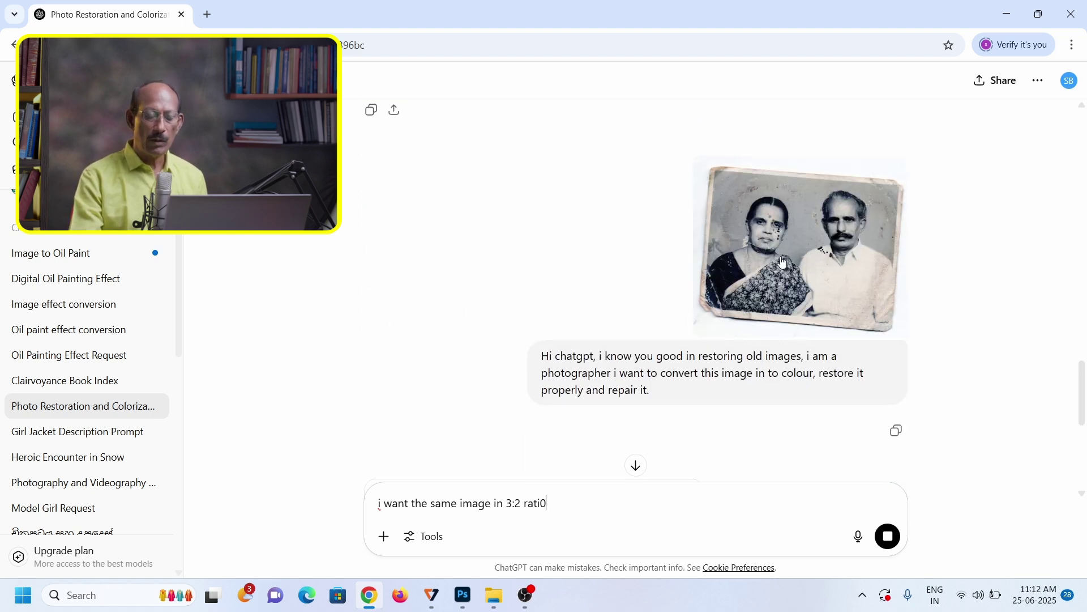
scroll(744, 261, "up", 5)
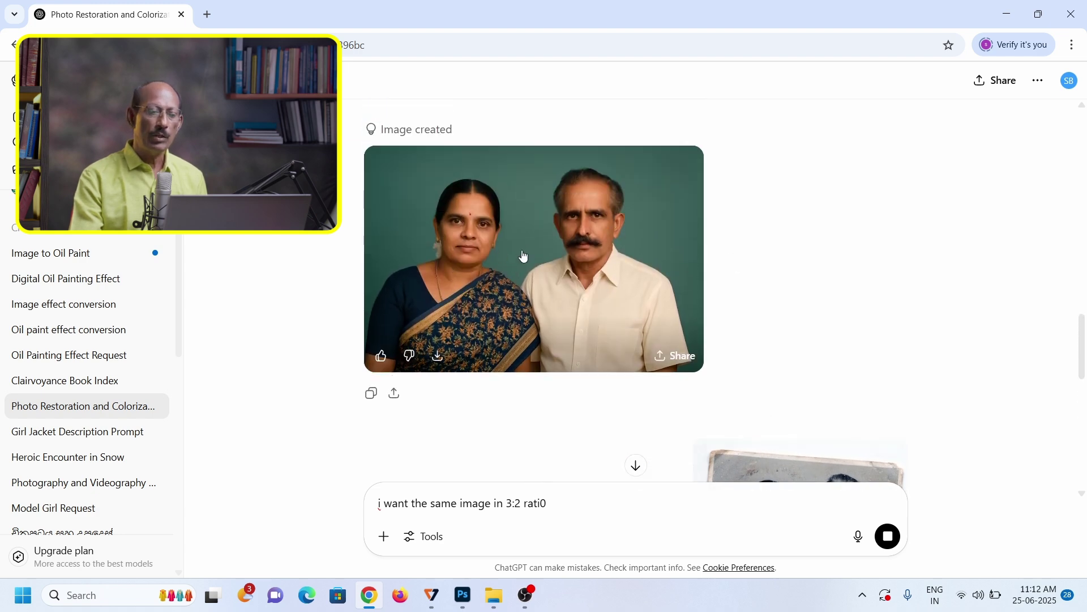
left_click(438, 356)
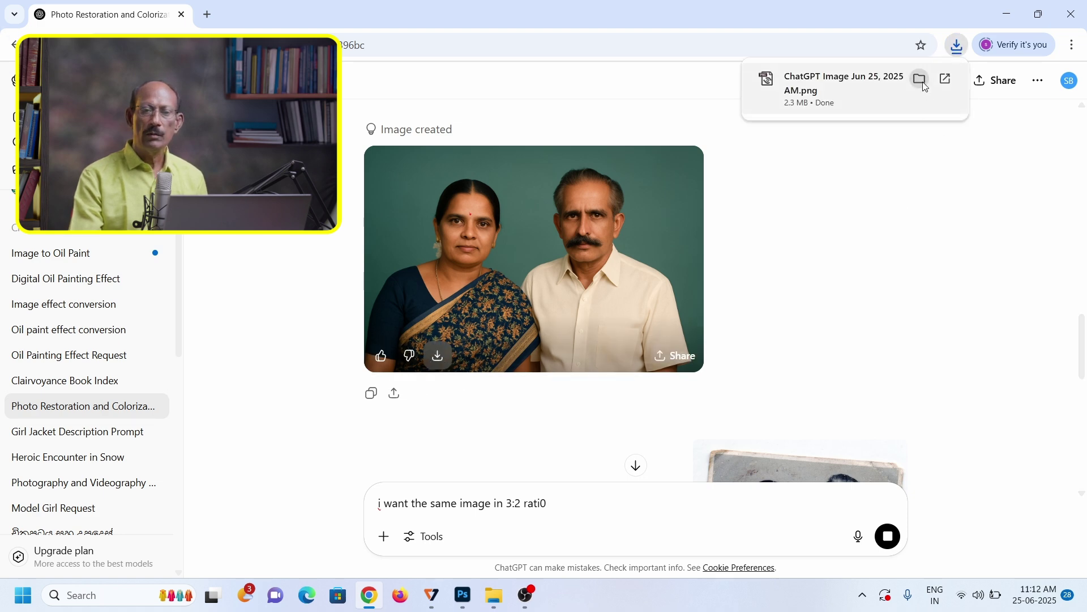
left_click(944, 79)
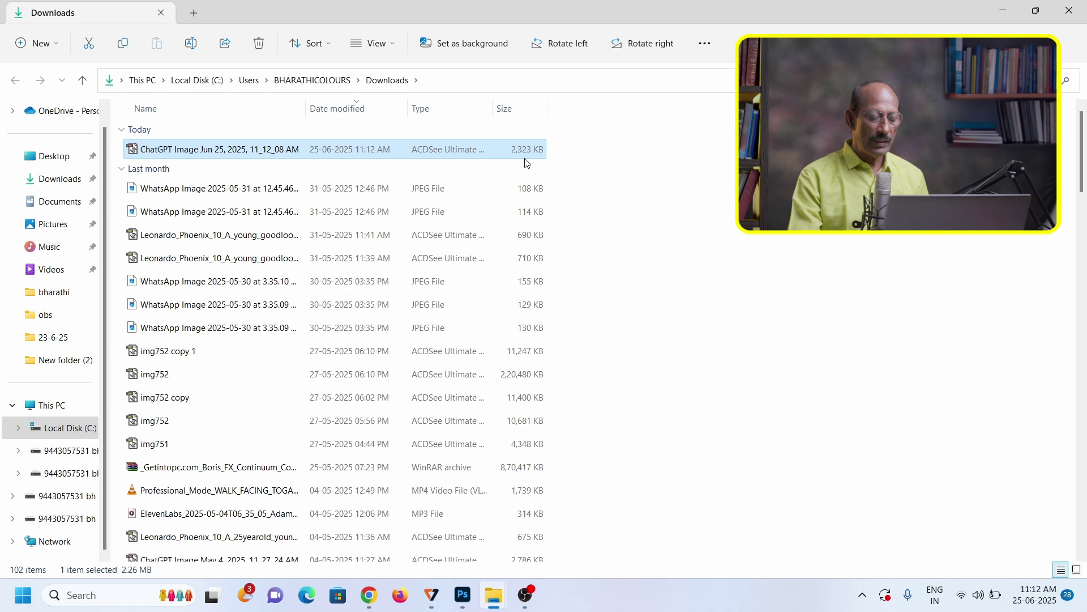
- Circle the downloaded image's file size with the yellow on-screen pen, and exit pen mode
key("F11")
key("F10")
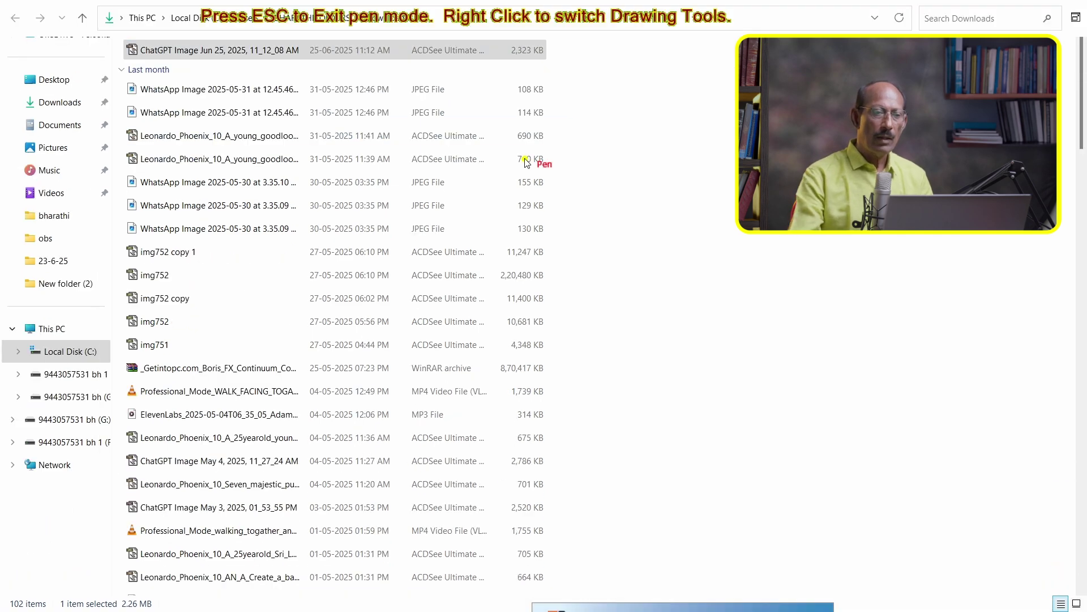
mouse_move(498, 72)
left_mouse_down()
mouse_move(582, 67)
mouse_move(583, 43)
mouse_move(485, 34)
mouse_move(500, 78)
left_mouse_up()
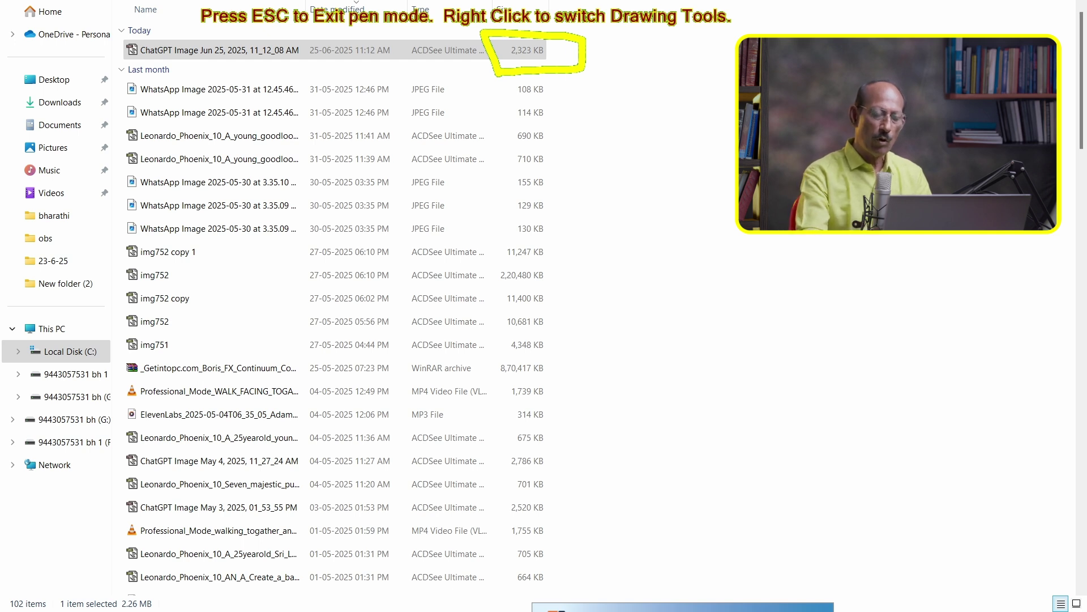
key("Escape")
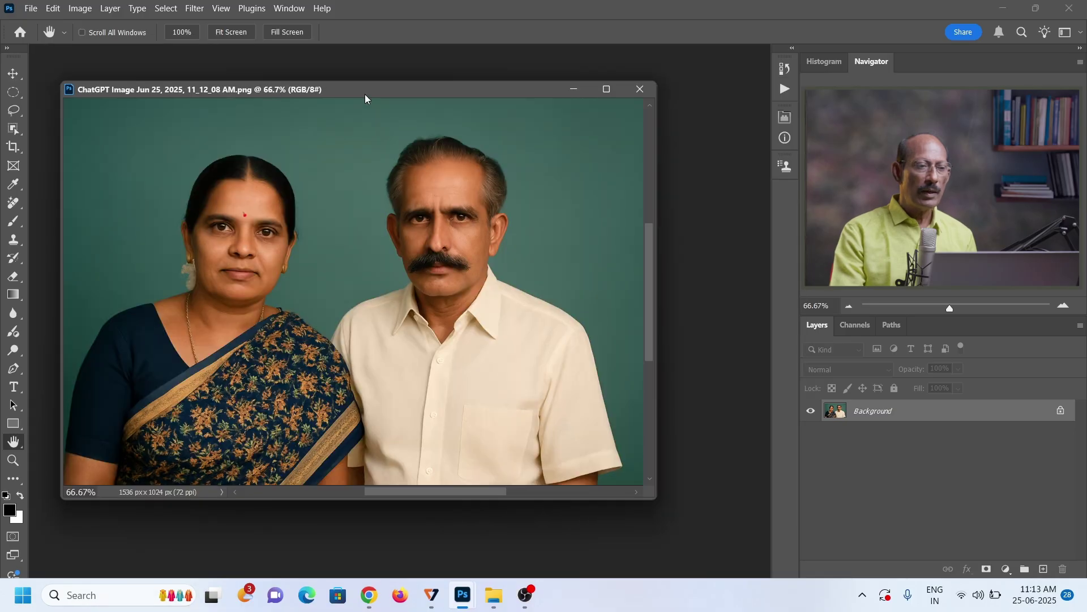
- Examine the downloaded portrait's dimensions and resolution in Photoshop's Image Size dialog, and close it without changes
right_click(364, 91)
left_click(388, 107)
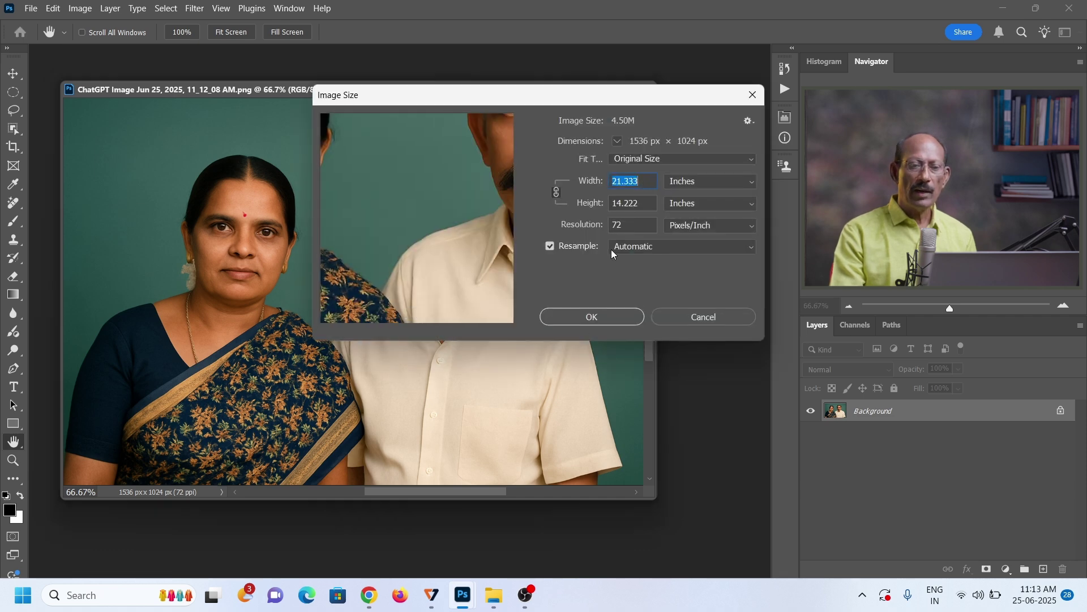
left_click(704, 319)
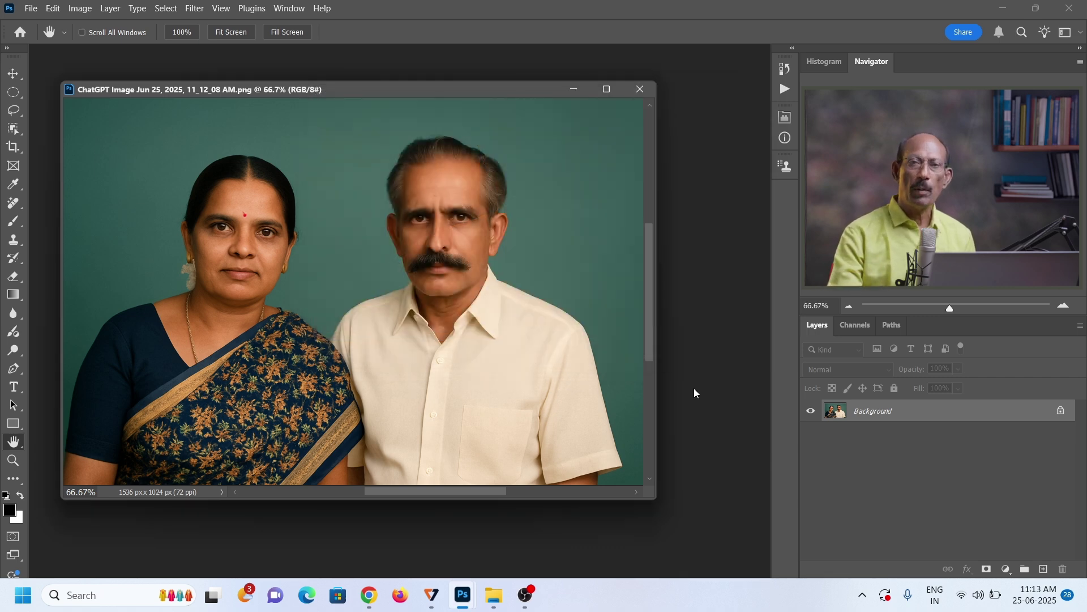
- Enable the Super Zoom neural filter on the couple's portrait
left_click(196, 11)
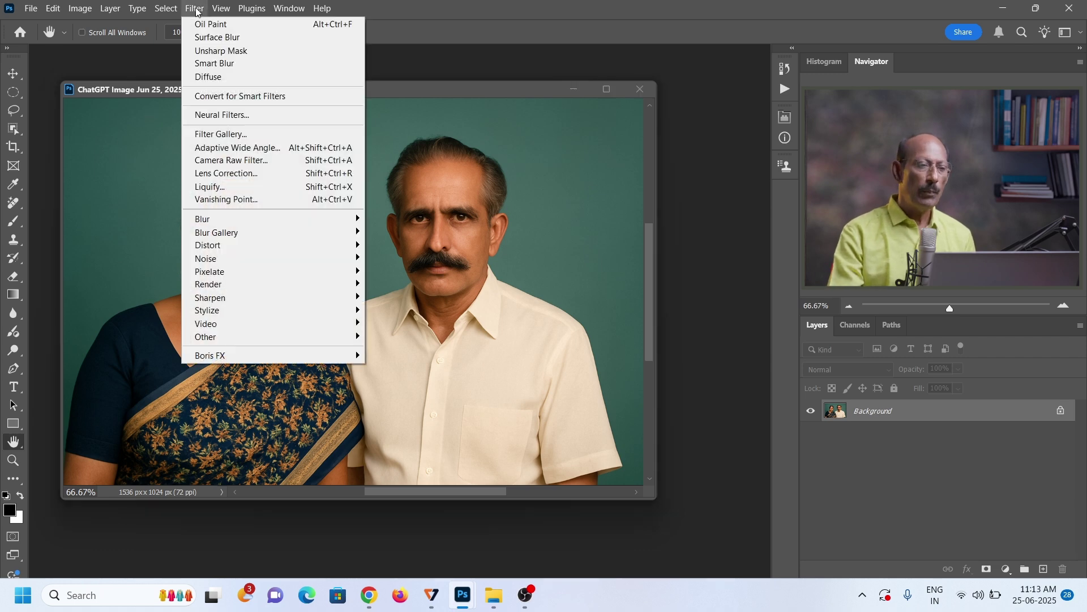
left_click(235, 116)
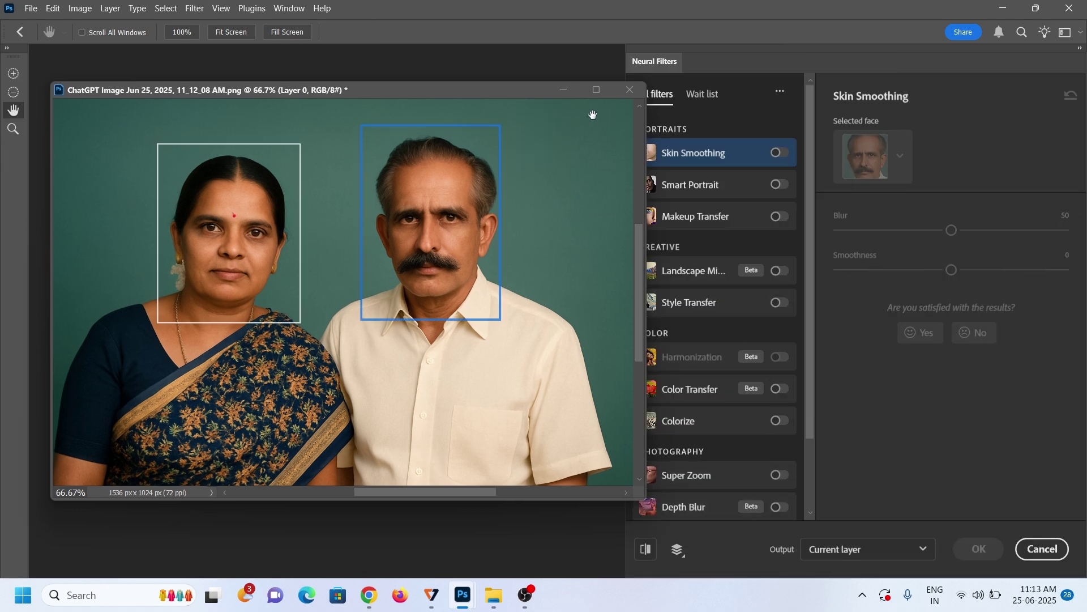
left_click_drag(542, 93, 483, 91)
scroll(690, 416, "down", 2)
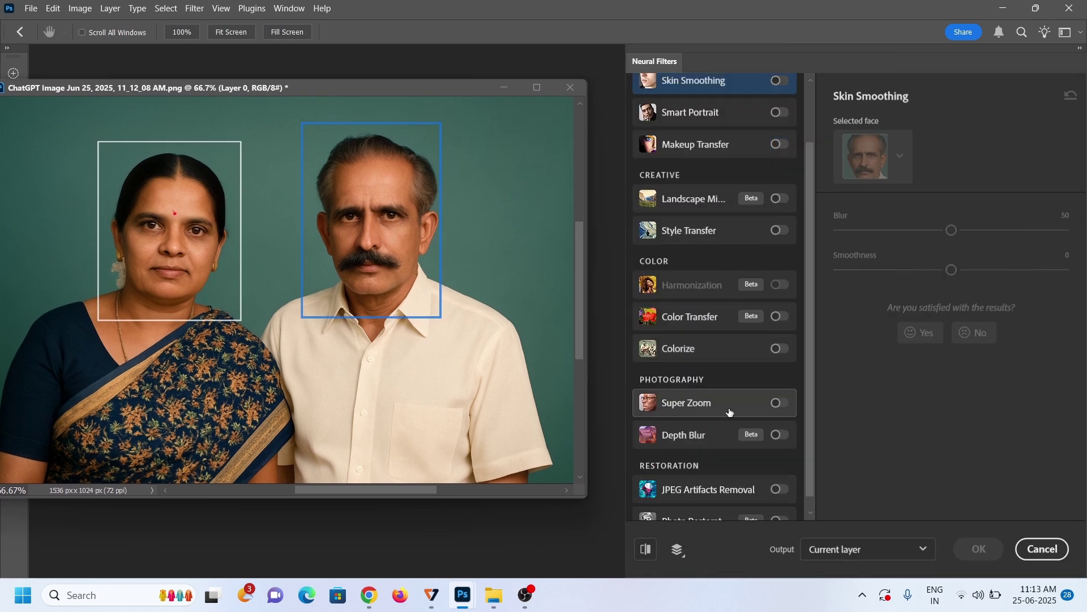
left_click(783, 407)
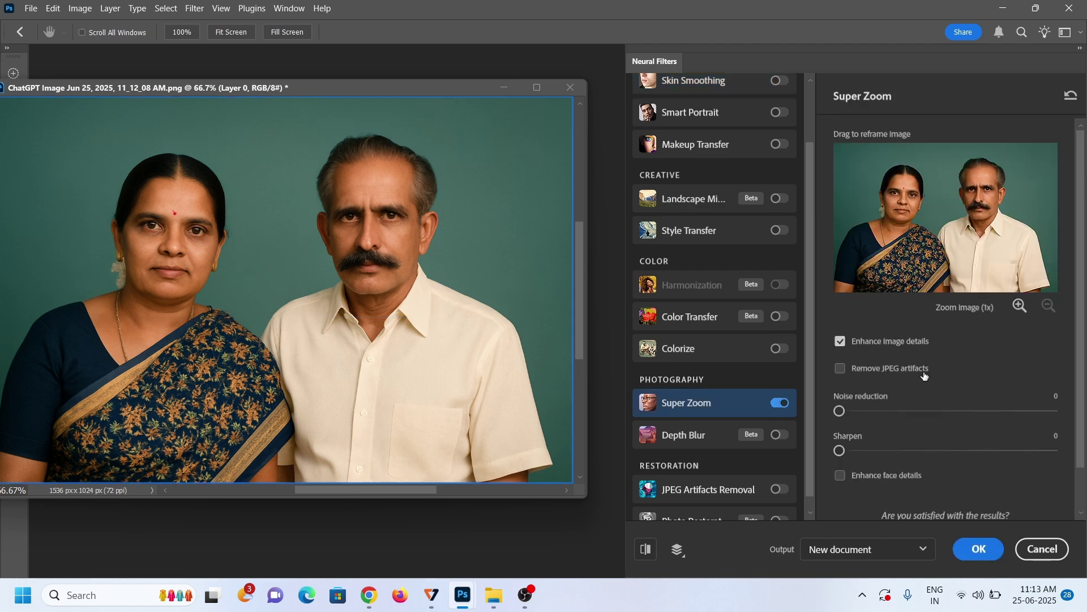
- Underline the Super Zoom magnification control with the yellow on-screen pen, exit pen mode, and raise the image zoom to 8x
key("F12")
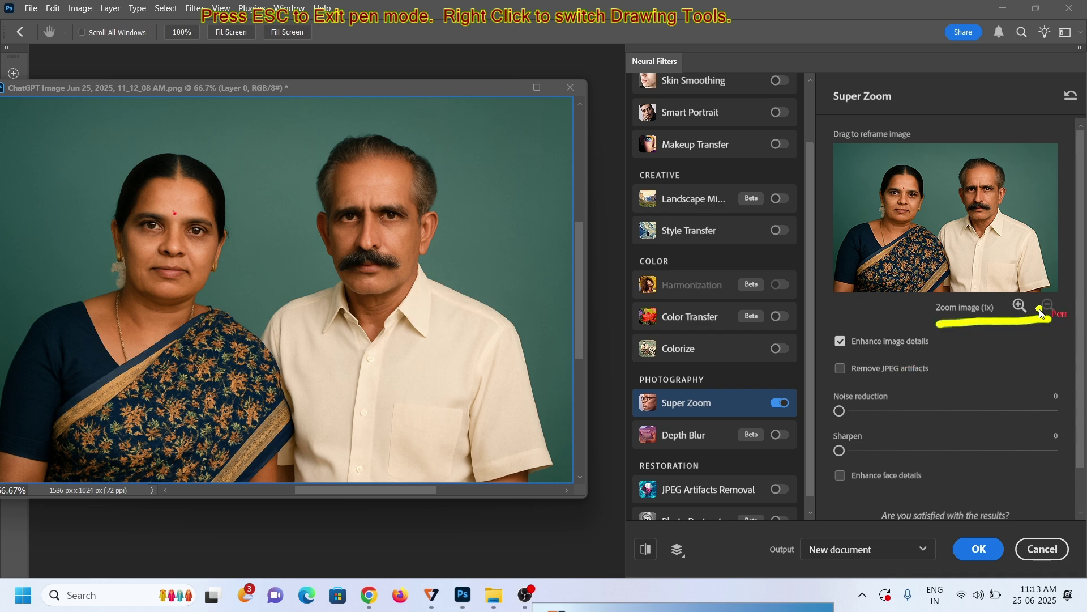
key("Escape")
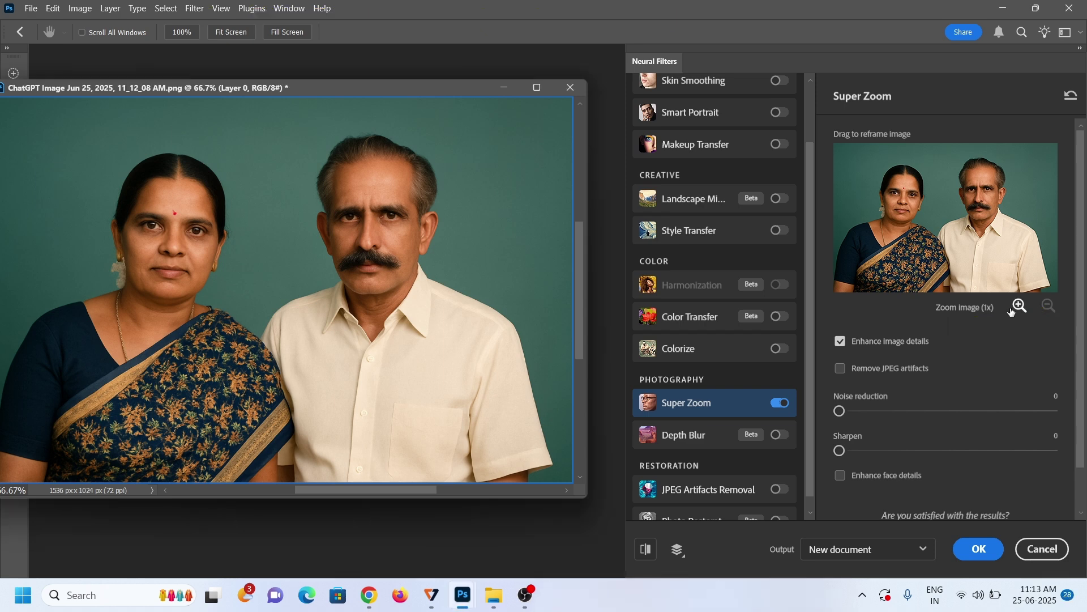
left_click(1019, 306)
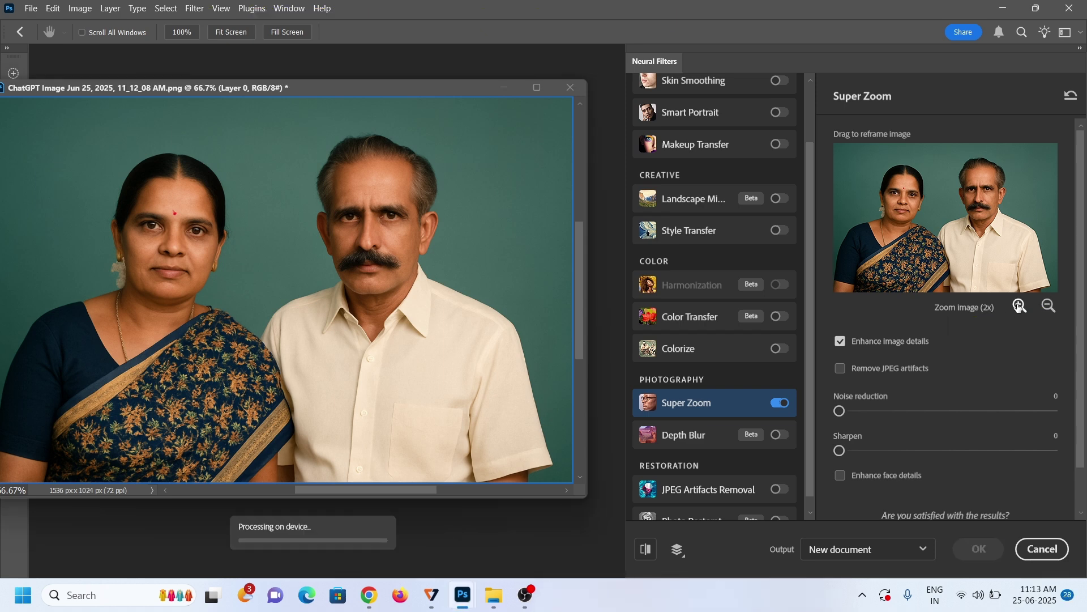
left_click(1019, 306)
left_click(1019, 306)
left_click(1019, 305)
left_click(1019, 306)
- Underline the 8x zoom value and outline the processing indicator area below the image with the on-screen pen, and exit pen mode
key("ctrl+shift+p")
left_click_drag(920, 325, 1034, 323)
mouse_move(209, 507)
left_mouse_down()
mouse_move(392, 501)
mouse_move(417, 563)
mouse_move(187, 563)
mouse_move(201, 522)
left_mouse_up()
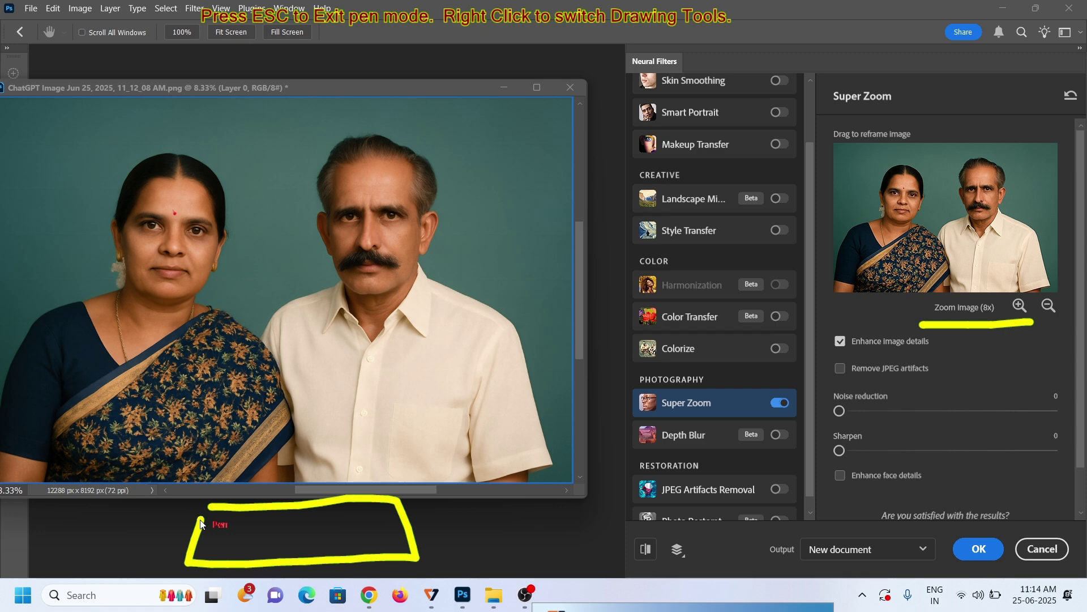
key("Escape")
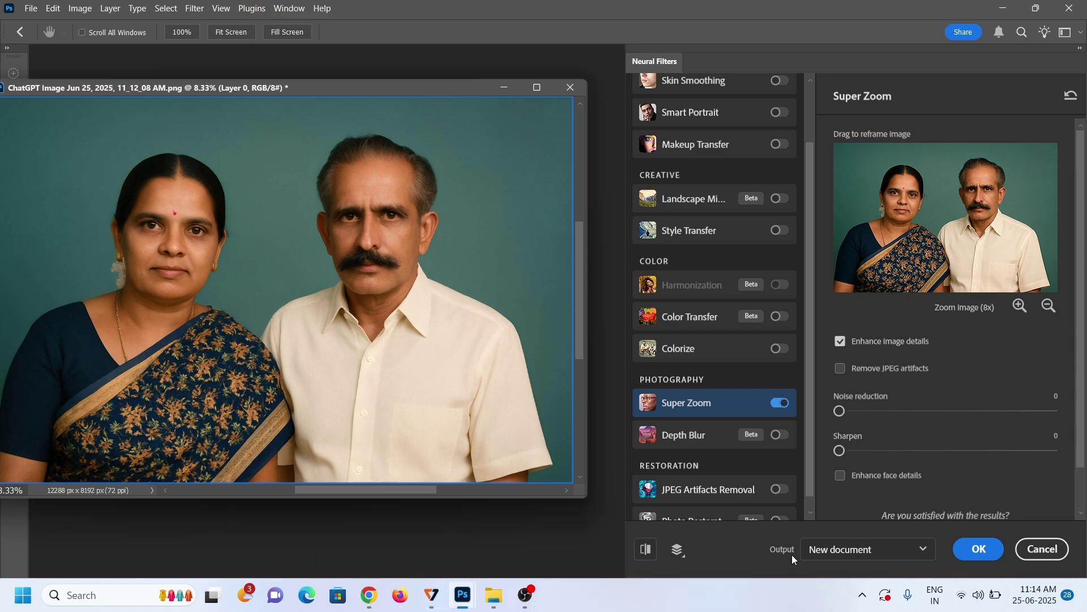
- Outline the Neural Filters output setting with the yellow on-screen pen, and exit pen mode
key("ctrl+shift+p")
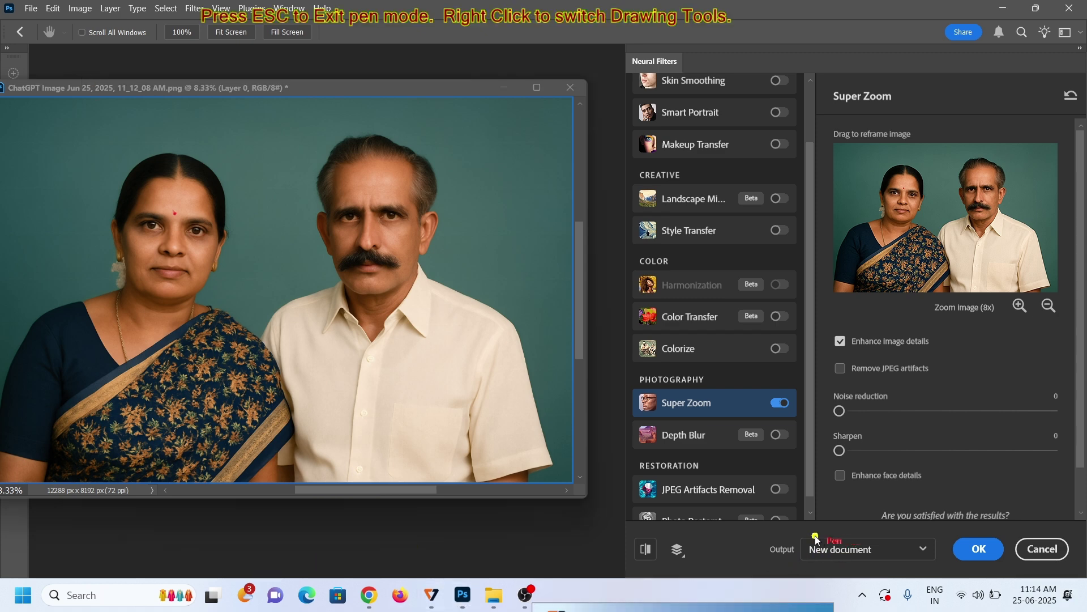
mouse_move(806, 535)
left_mouse_down()
mouse_move(927, 512)
mouse_move(904, 518)
mouse_move(940, 517)
mouse_move(957, 570)
mouse_move(810, 578)
mouse_move(774, 530)
left_mouse_up()
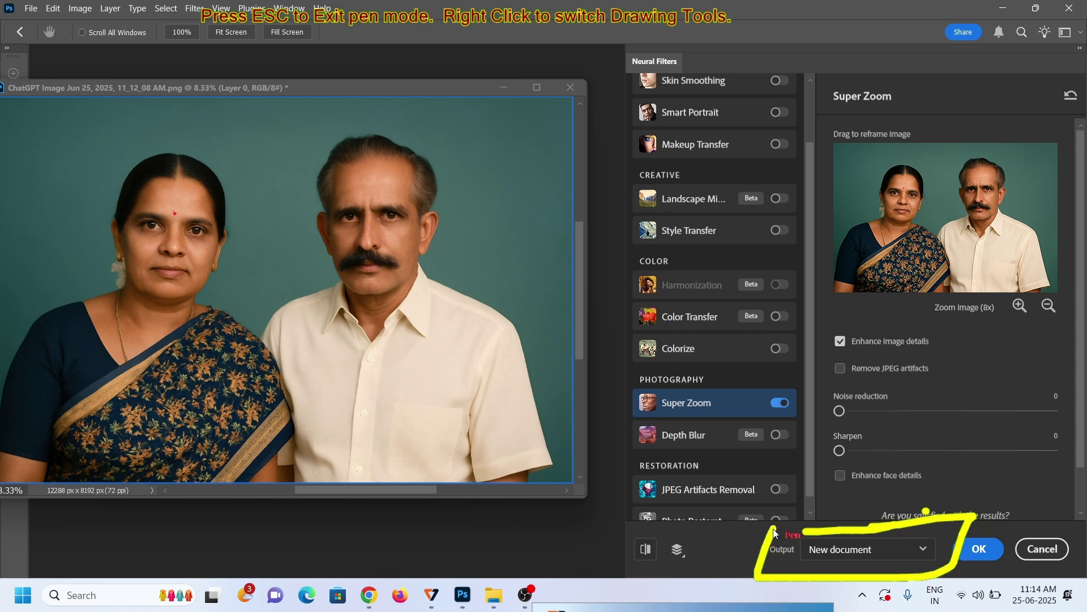
key("Escape")
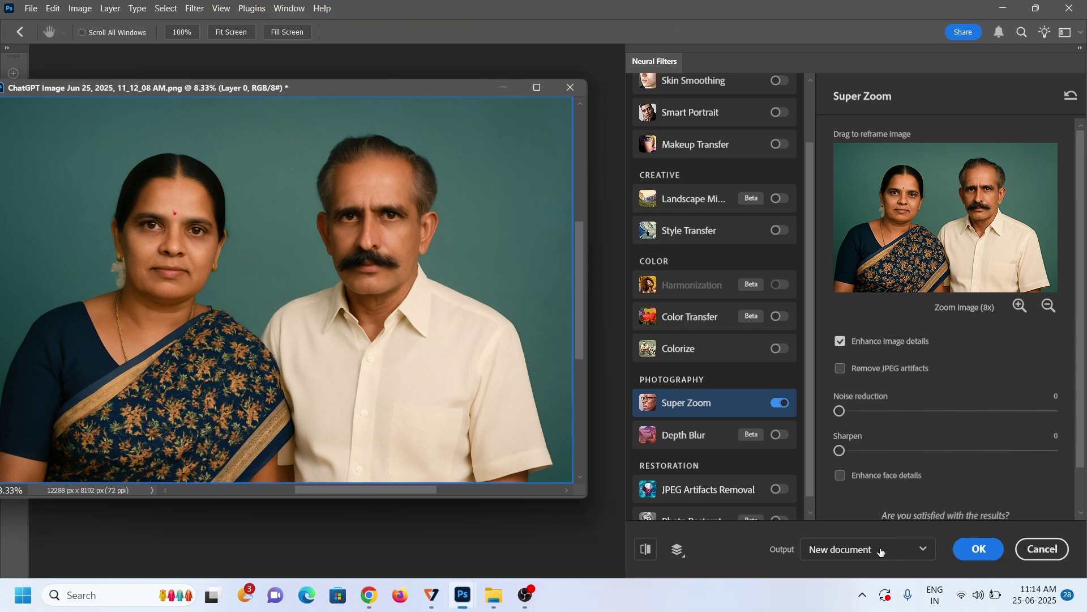
- Apply the Super Zoom filter with the output set to New document
left_click(925, 549)
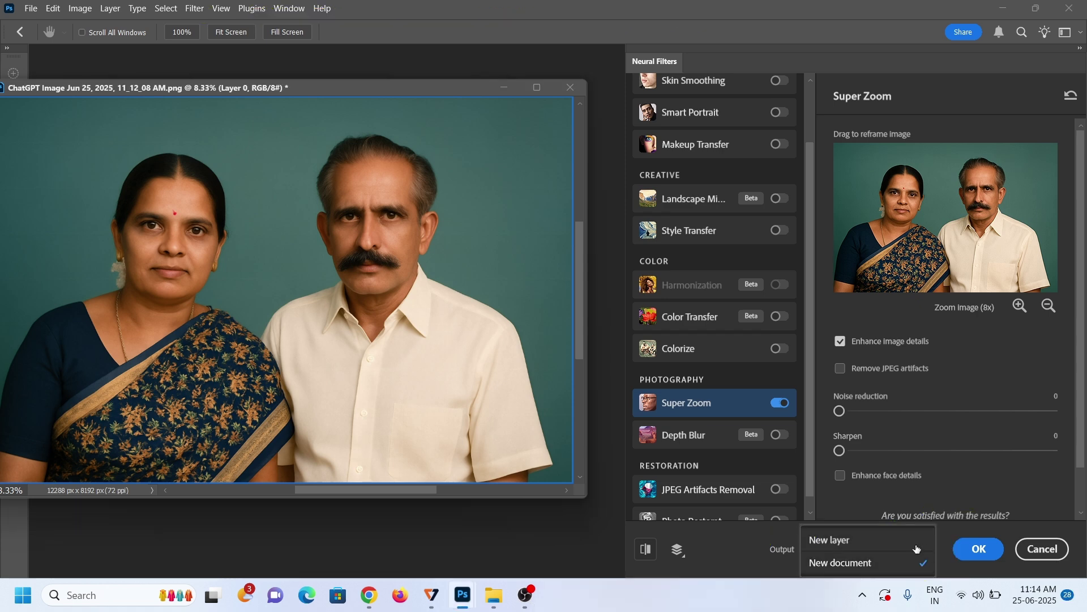
left_click(843, 564)
left_click(959, 551)
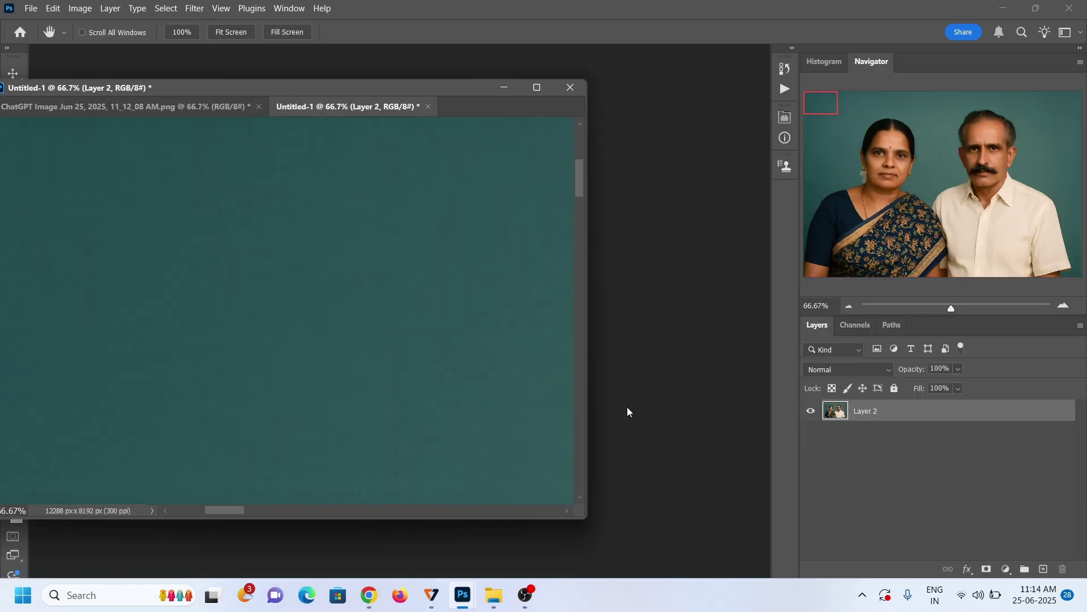
- Float the enlarged portrait in its own window, fit it on screen, and place it so the original window is also visible
left_click_drag(325, 108, 475, 154)
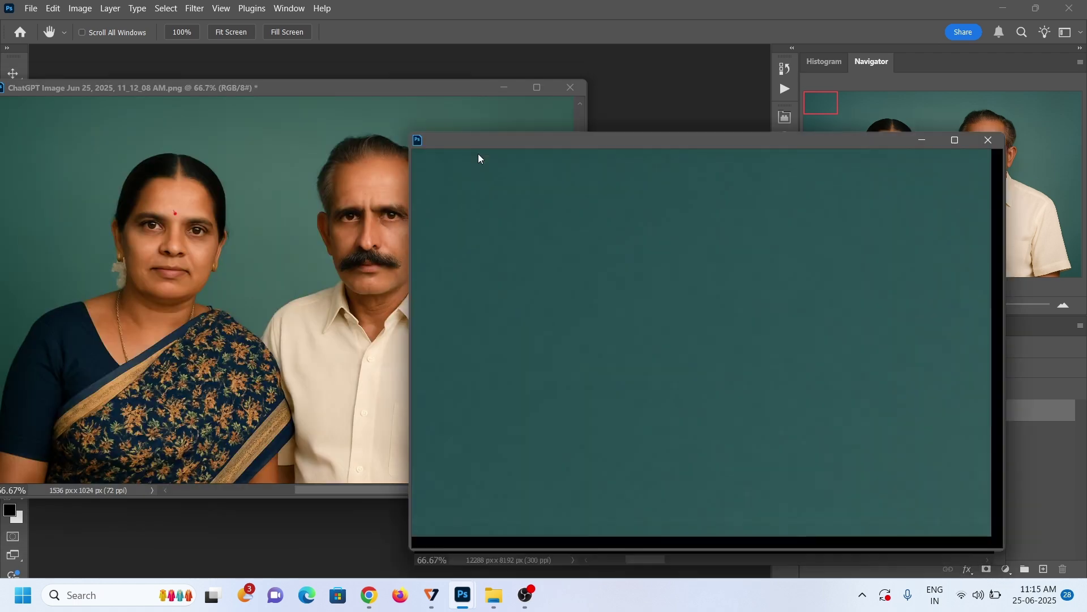
key("ctrl+0")
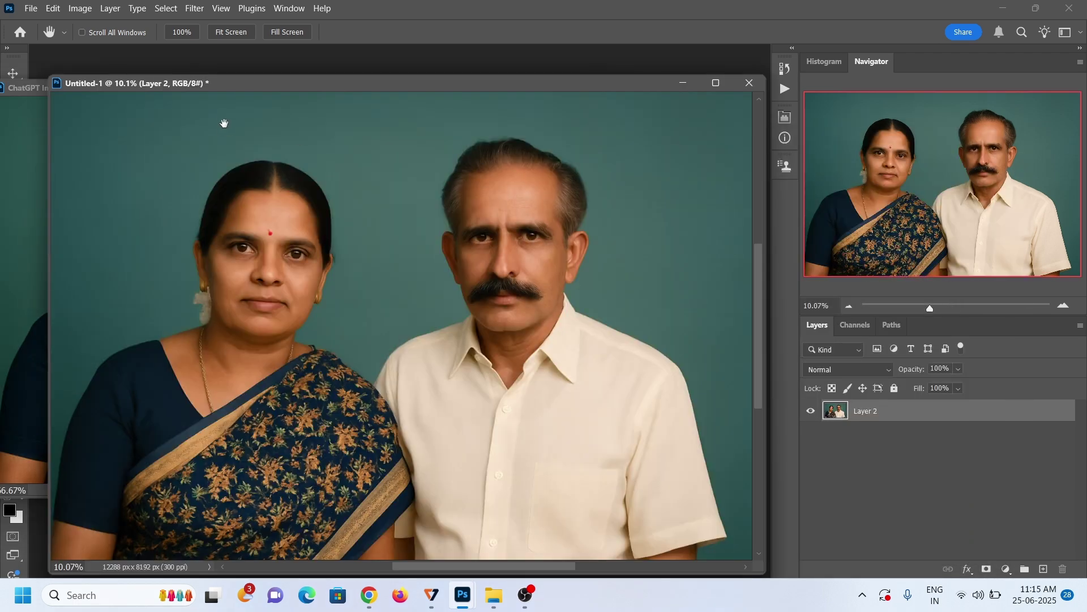
mouse_move(266, 91)
left_mouse_down()
mouse_move(465, 100)
mouse_move(325, 104)
mouse_move(312, 83)
mouse_move(450, 164)
left_mouse_up()
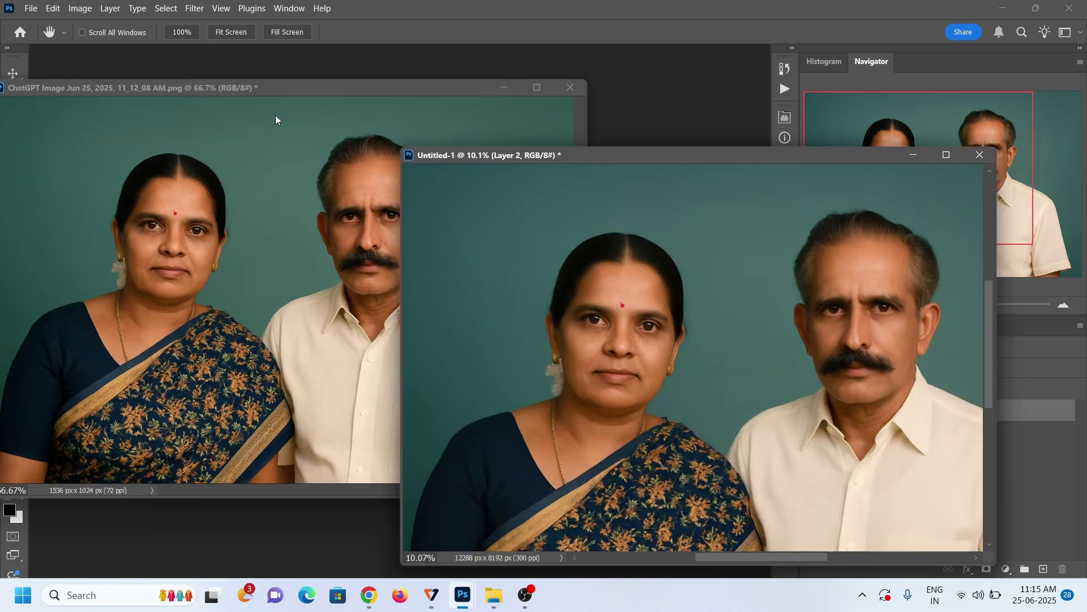
- Examine the original portrait's dimensions and resolution in the Image Size dialog, and cancel it without changes
left_click(288, 89)
right_click(288, 86)
left_click(337, 107)
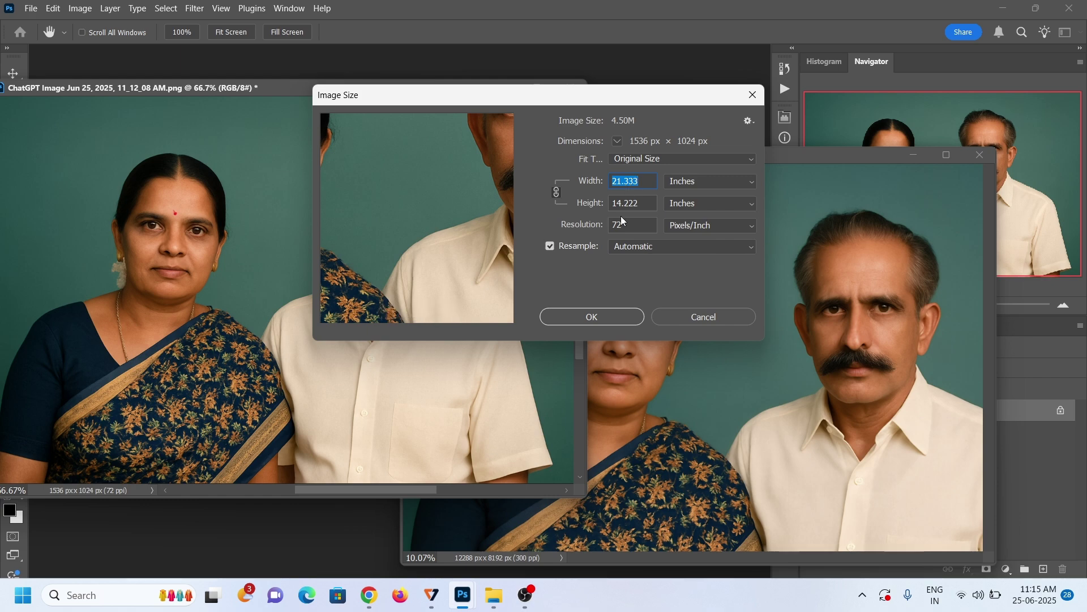
left_click(715, 317)
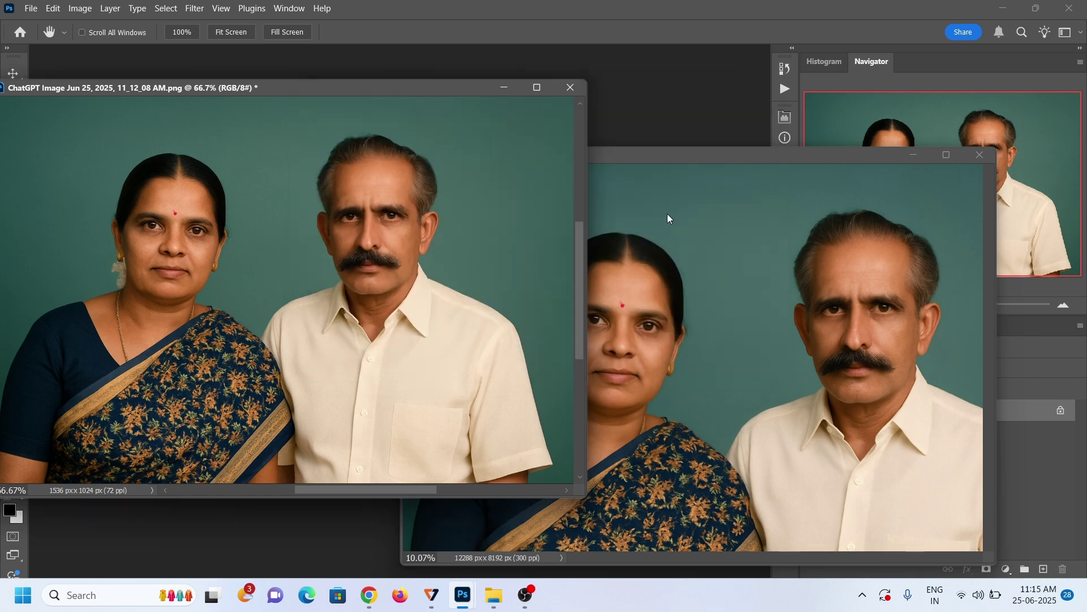
- Examine the enlarged portrait's dimensions and resolution in the Image Size dialog, cancel it, and reposition the document window
left_click_drag(656, 158, 379, 173)
right_click(378, 173)
left_click(400, 189)
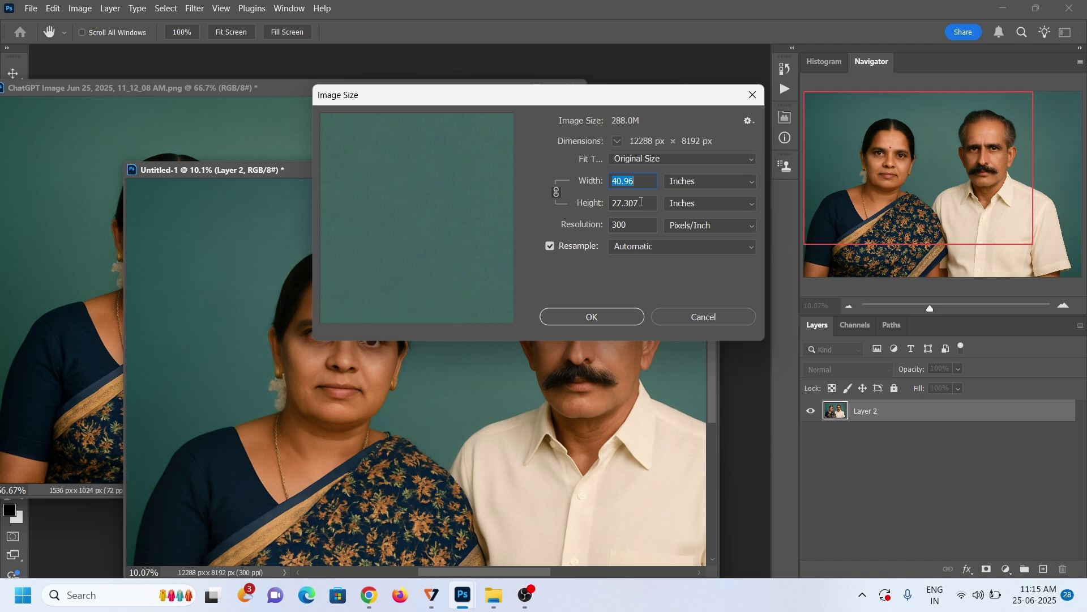
left_click(689, 318)
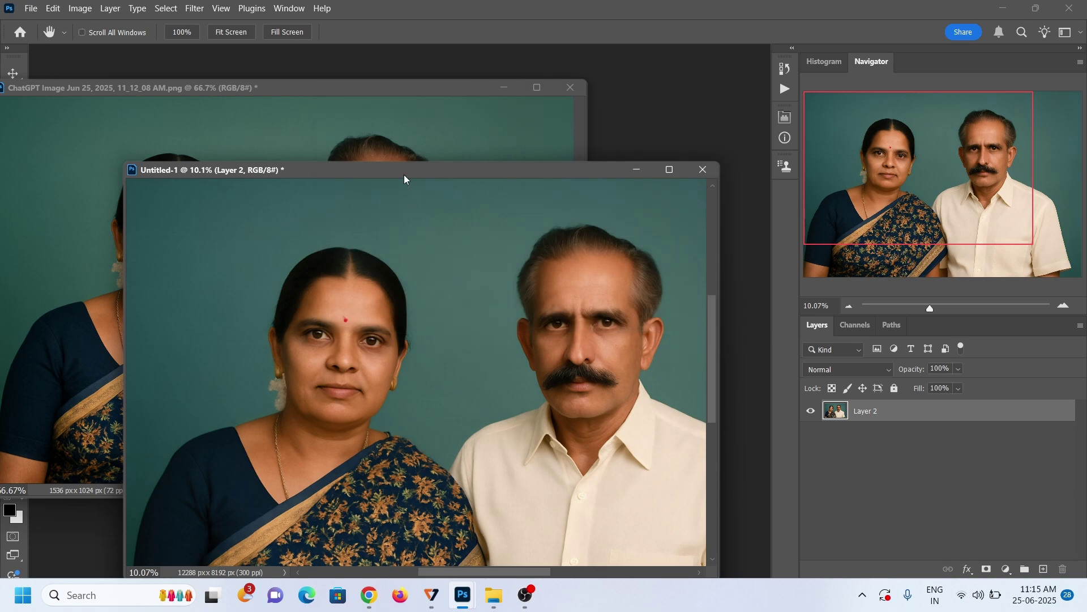
left_click_drag(403, 175, 412, 147)
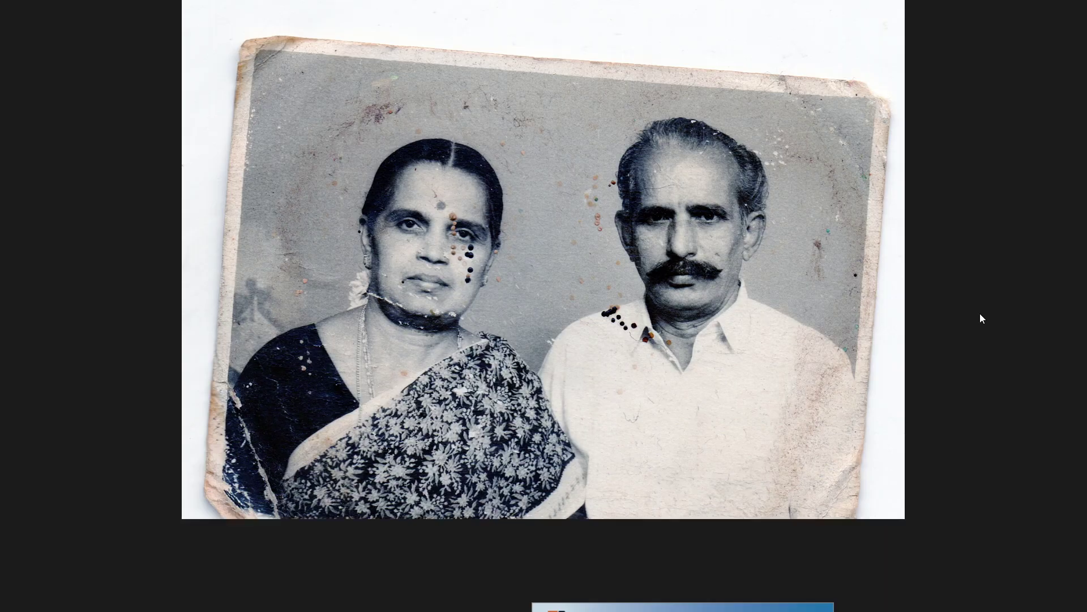